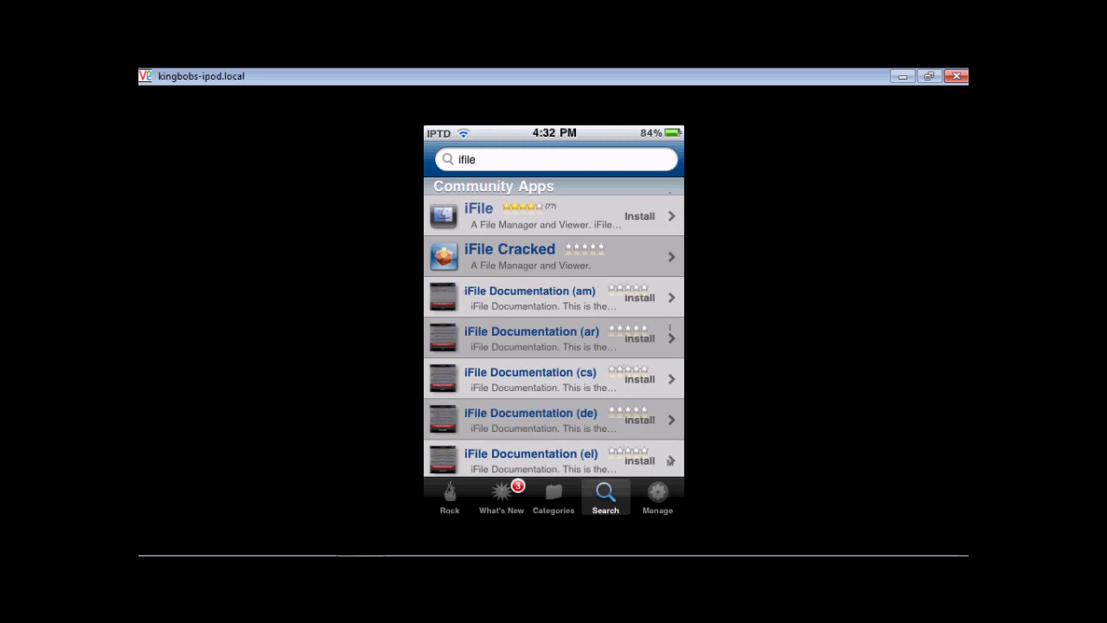
Step: Review the iFile and iFile Cracked packages in the Rock search results and return to the home screen
click(554, 215)
click(553, 215)
drag(554, 256, 554, 279)
click(554, 256)
right_click(671, 460)
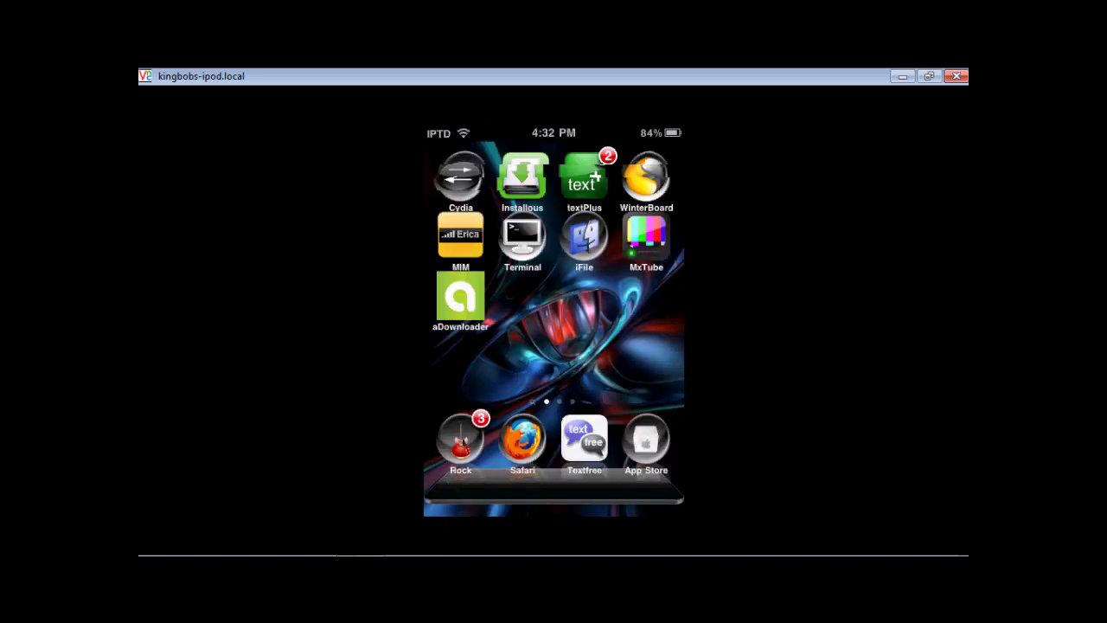
Step: Open iFile and go up from the Internet Plug-Ins folder to the root directory
click(585, 238)
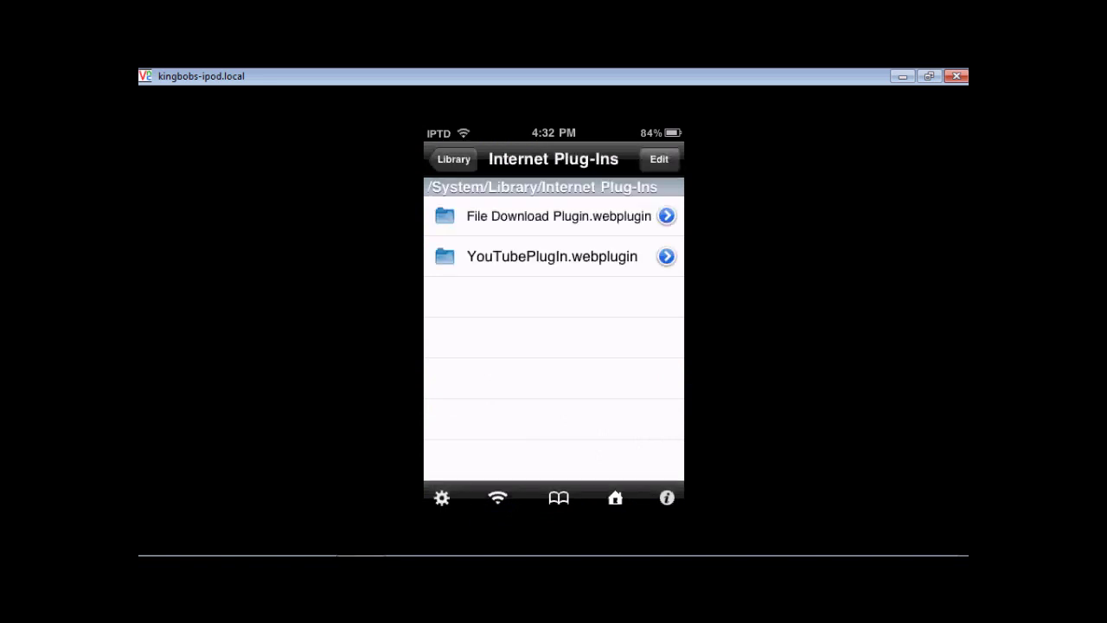
click(453, 159)
click(452, 160)
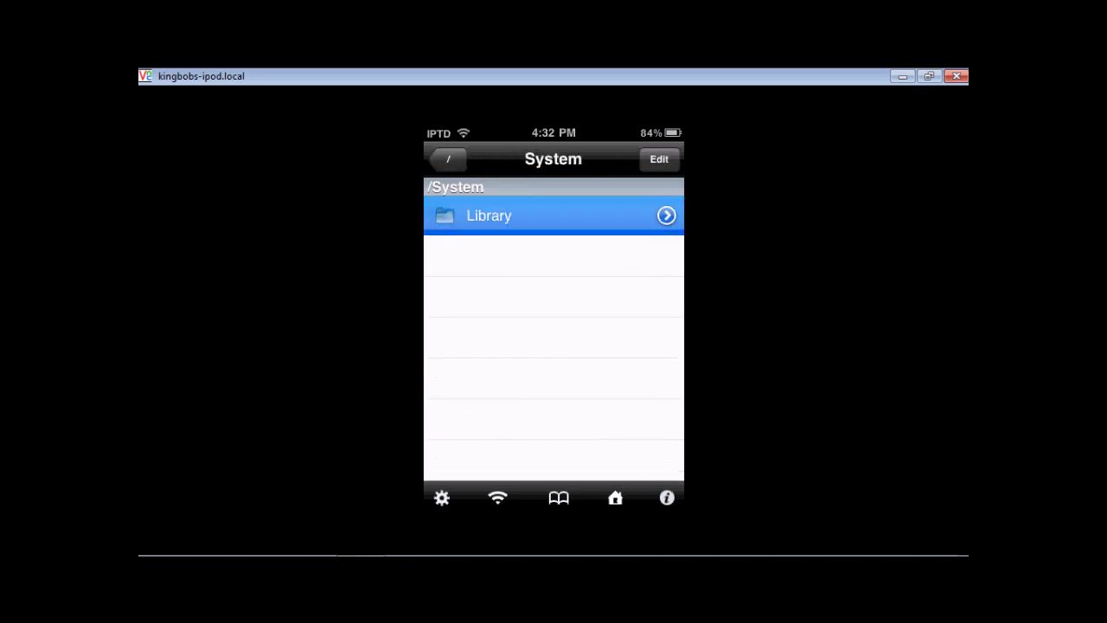
click(448, 158)
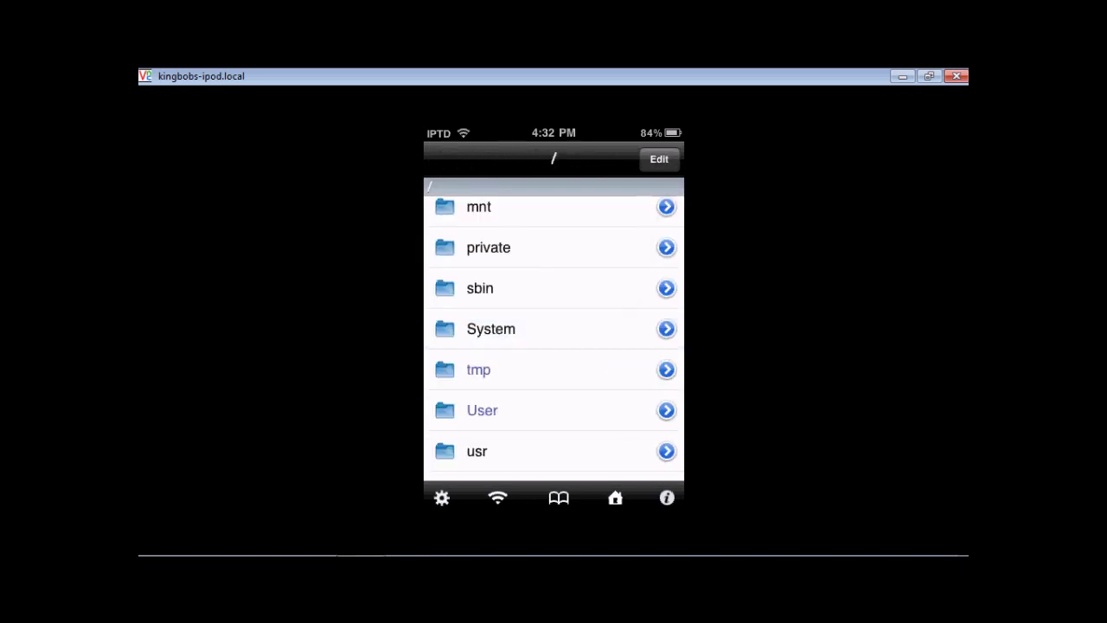
Step: Navigate from the root directory to the /System/Library/Internet Plug-Ins folder
drag(553, 329, 554, 280)
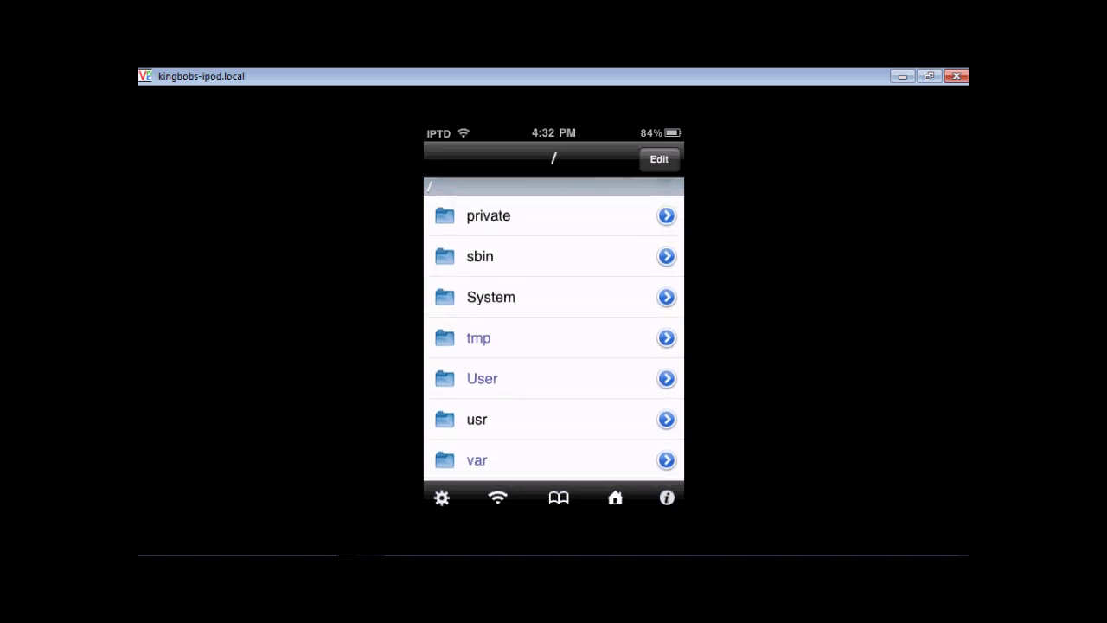
click(553, 297)
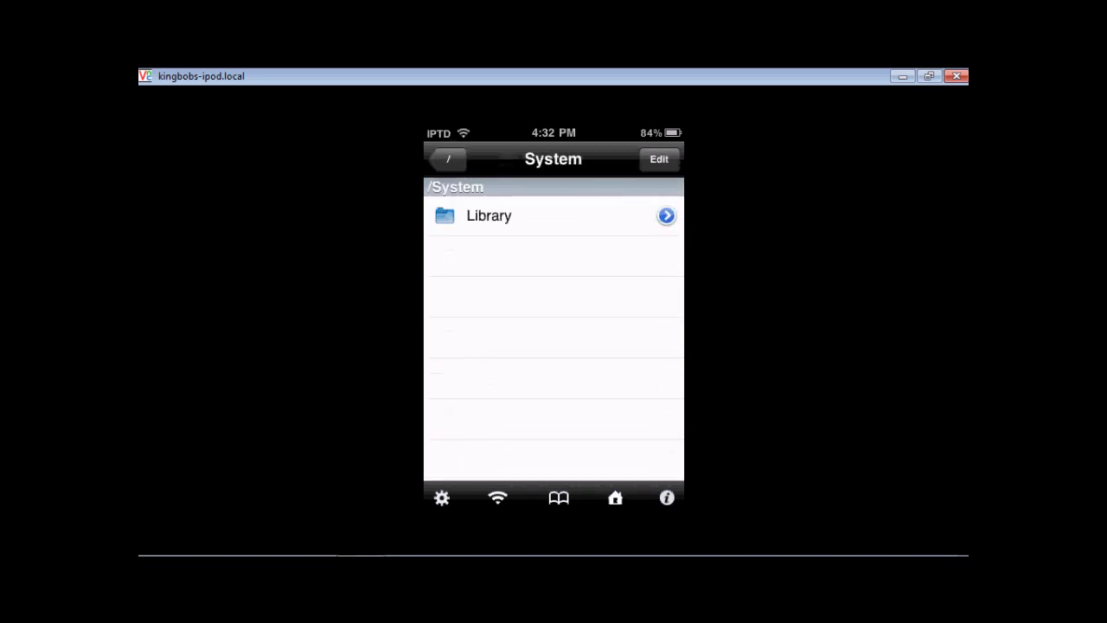
click(553, 216)
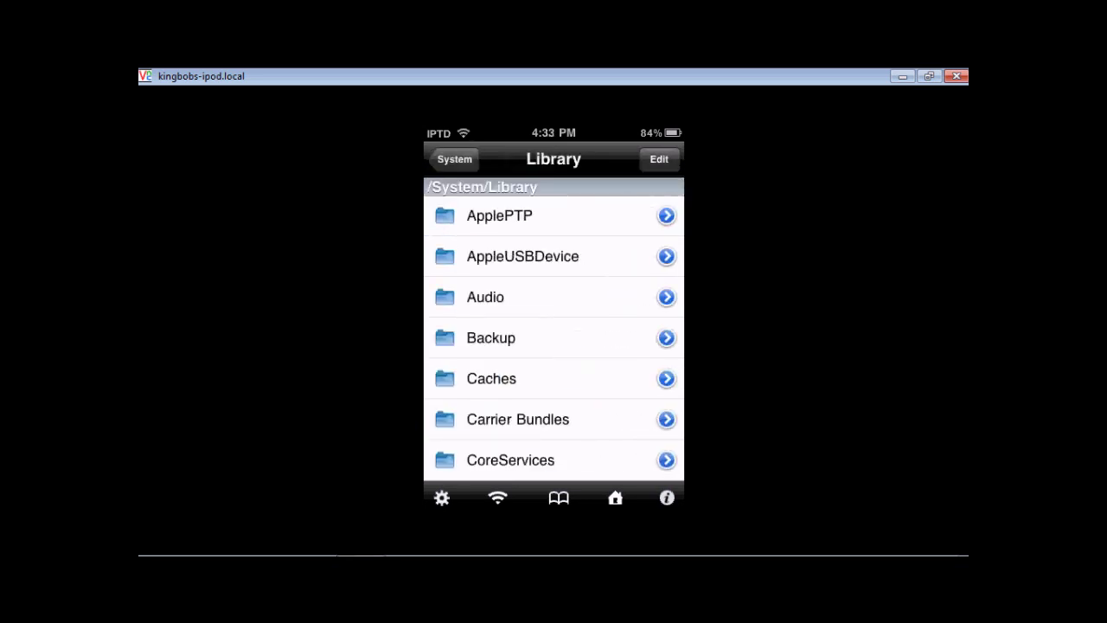
scroll(553, 337, down, 2)
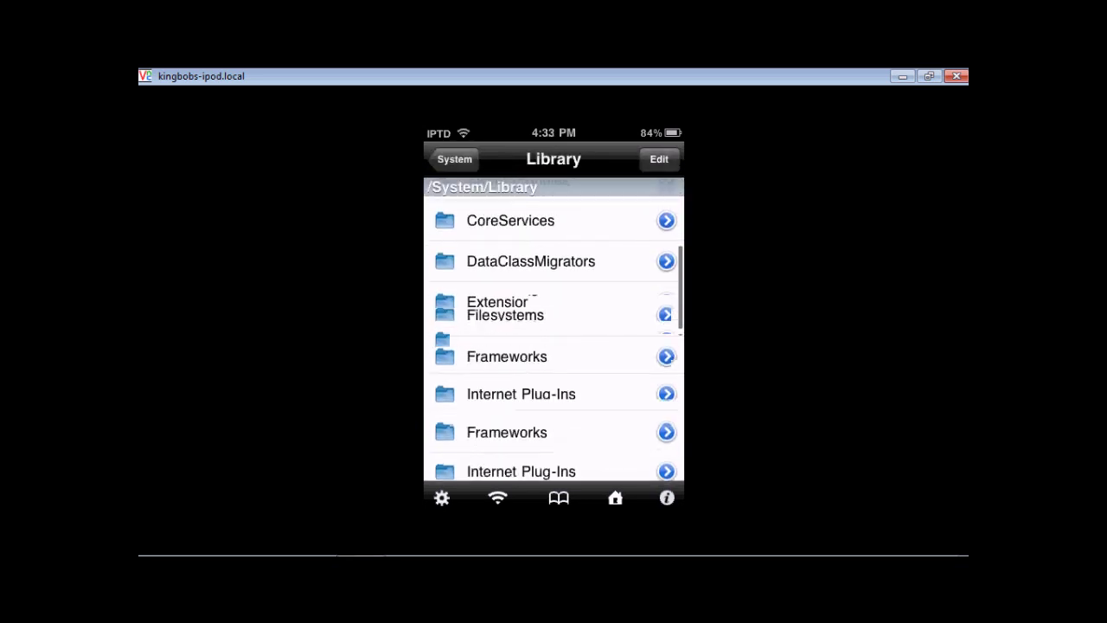
click(553, 345)
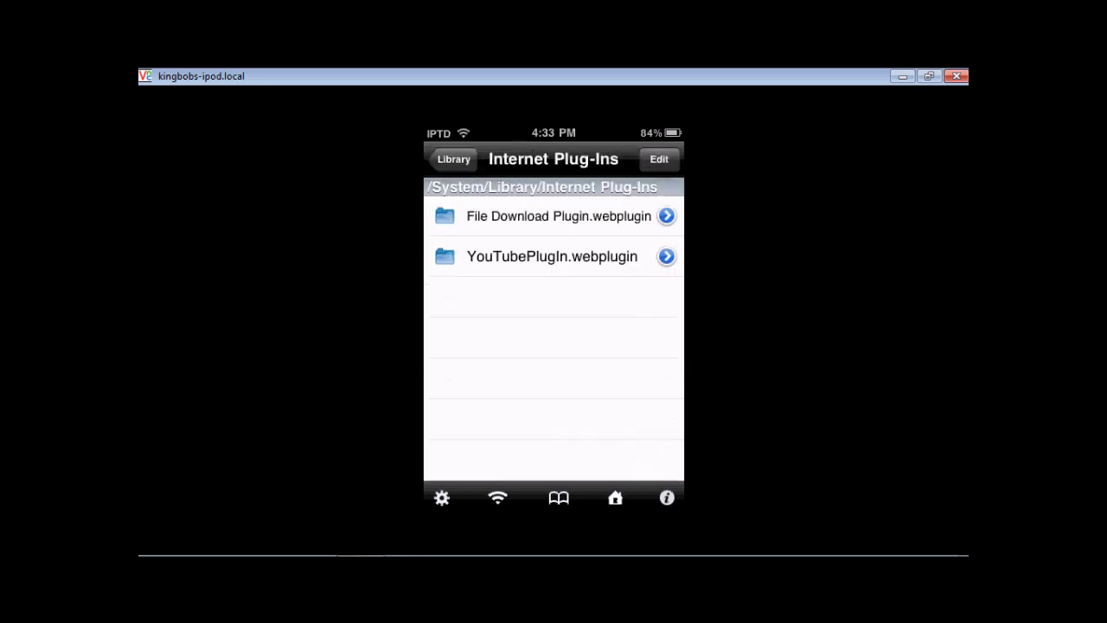
Step: Examine the File Download Plugin.webplugin and YouTubePlugIn.webplugin folders in Internet Plug-Ins
scroll(554, 328, up, 1)
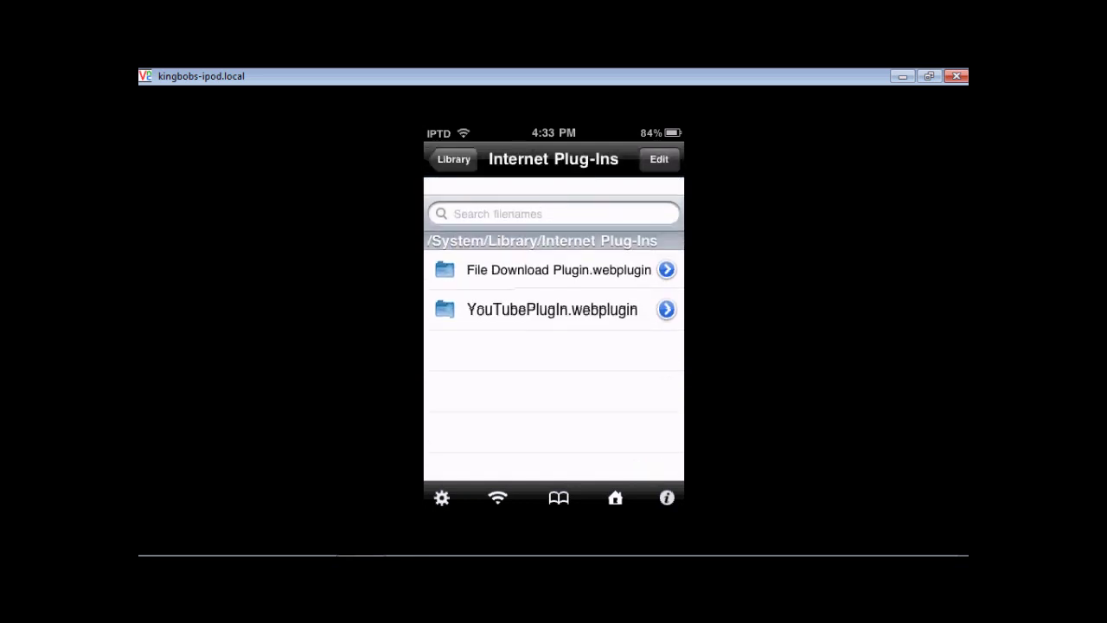
scroll(554, 328, down, 1)
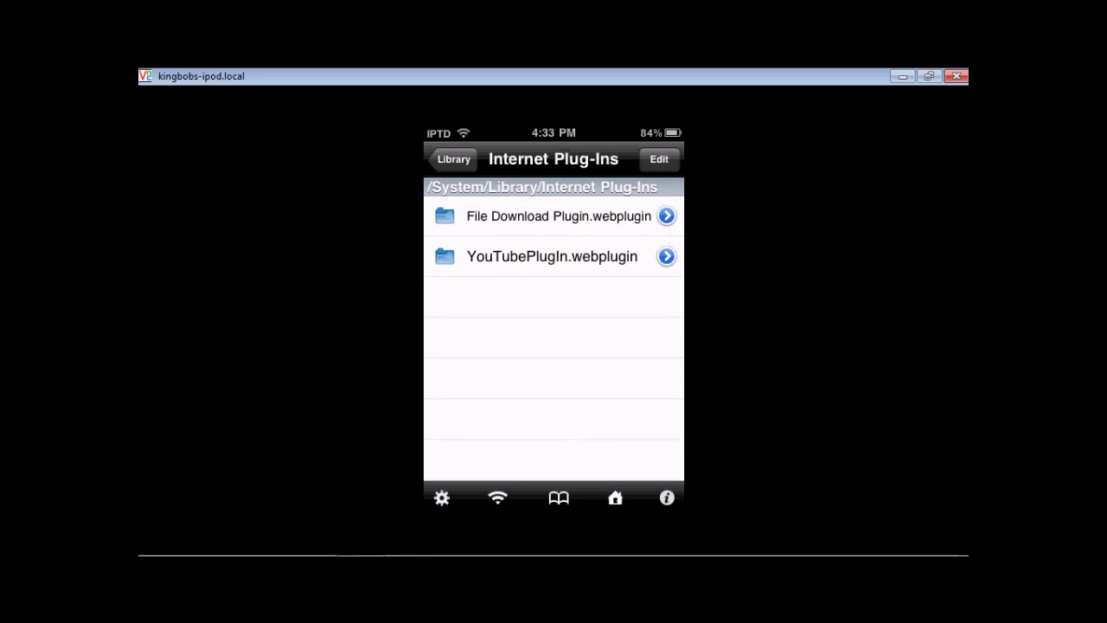
scroll(554, 328, up, 1)
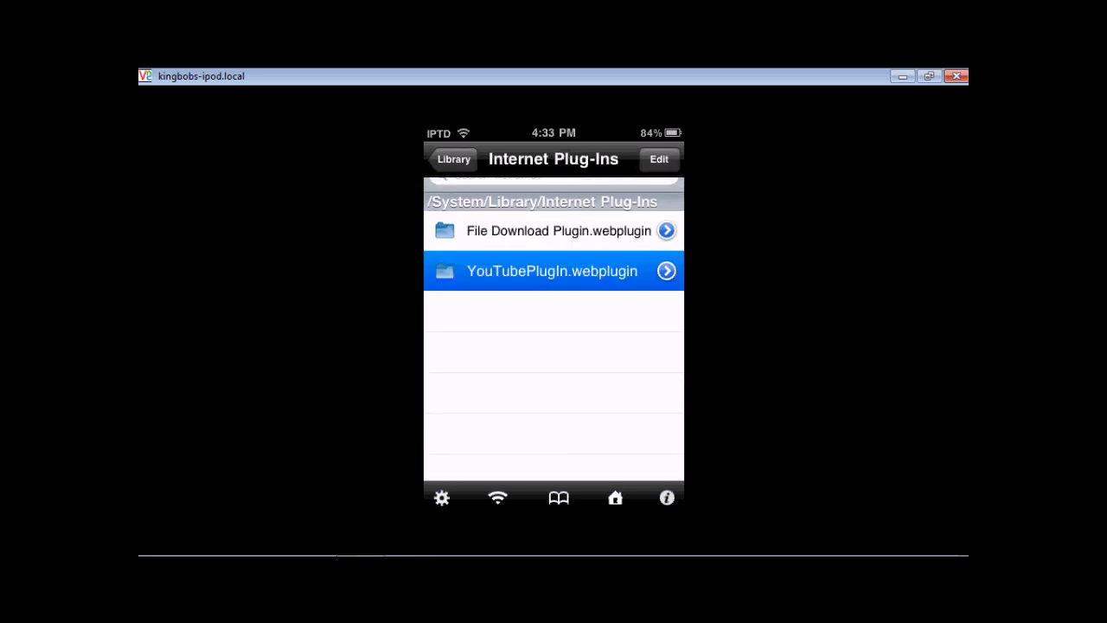
scroll(554, 270, up, 1)
scroll(554, 271, down, 1)
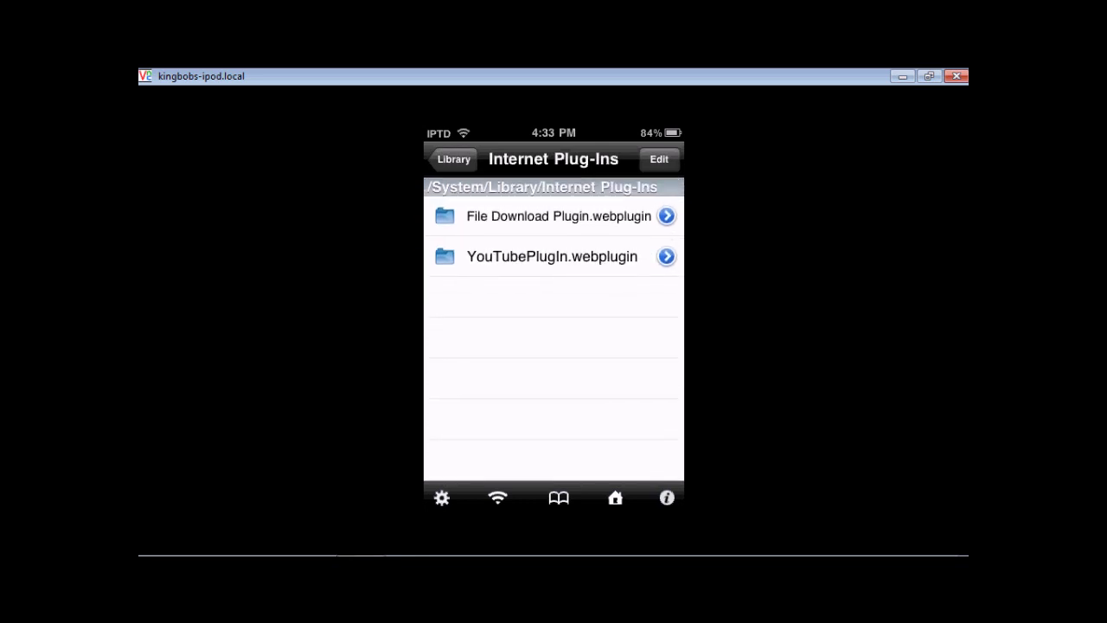
drag(605, 256, 484, 256)
scroll(553, 329, up, 1)
scroll(554, 328, up, 1)
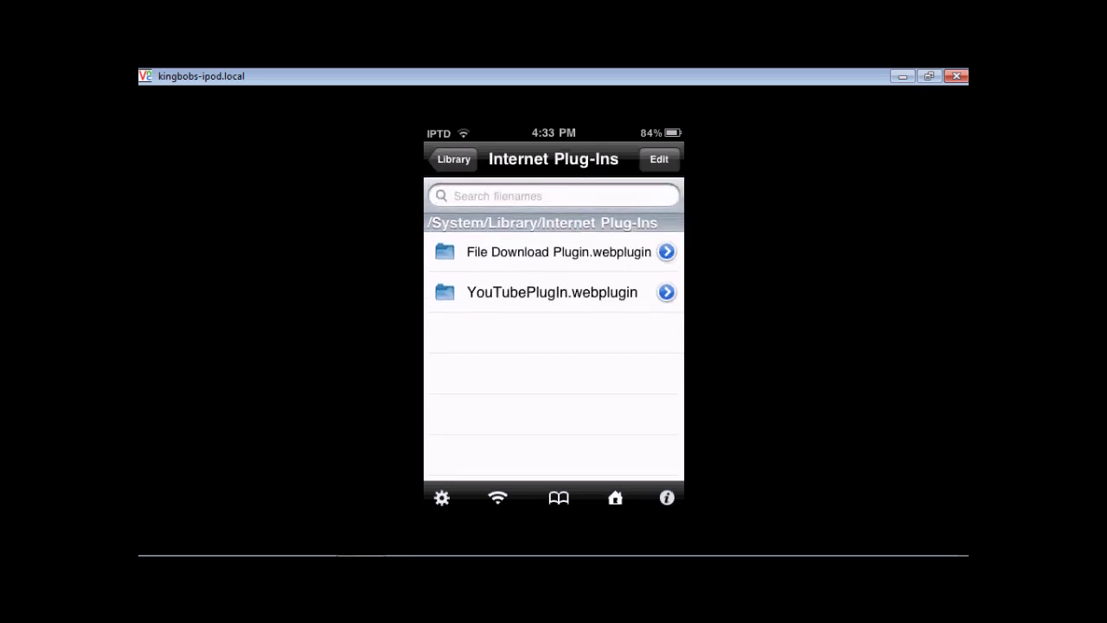
Step: Leave iFile, switch to dTunes and open its music search page
key(Home)
key(Home)
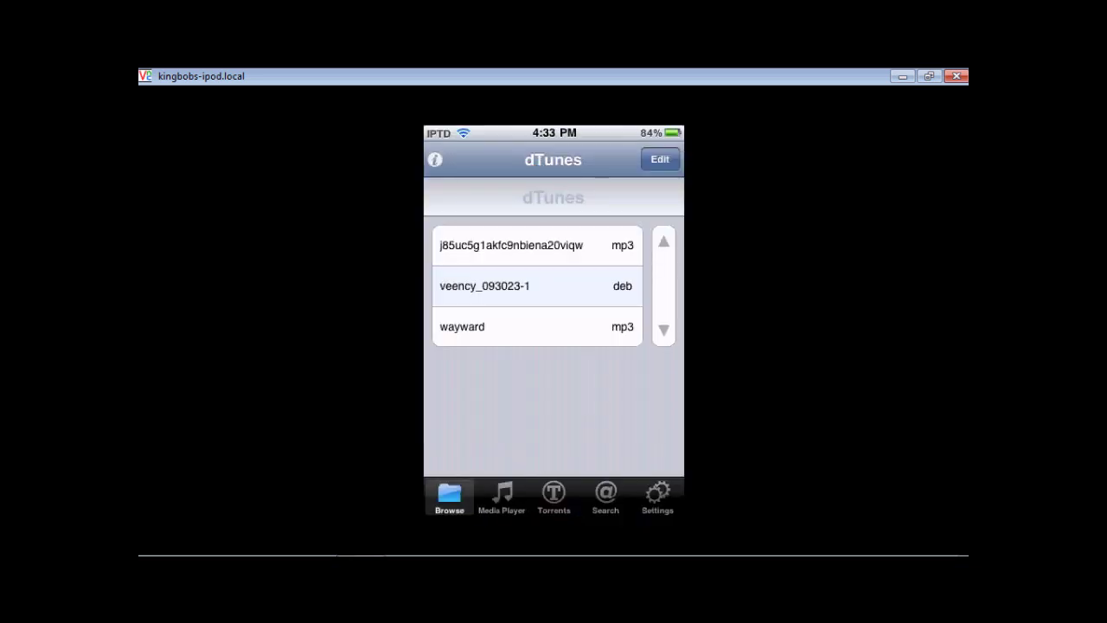
click(606, 497)
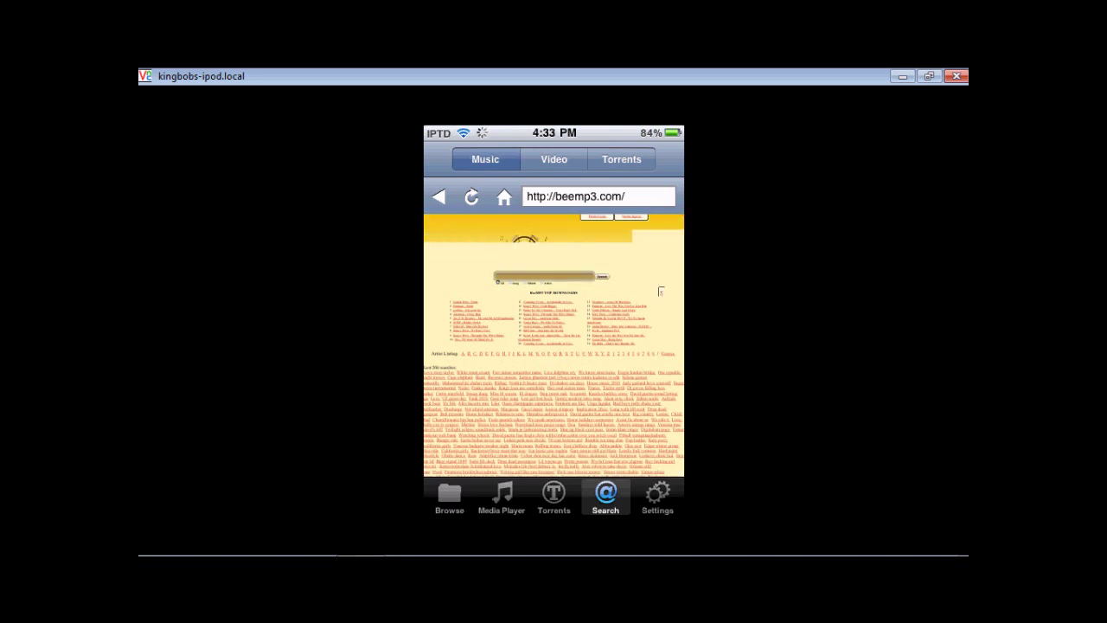
Step: Search beemp3.com for the song "I am the walrus"
click(543, 276)
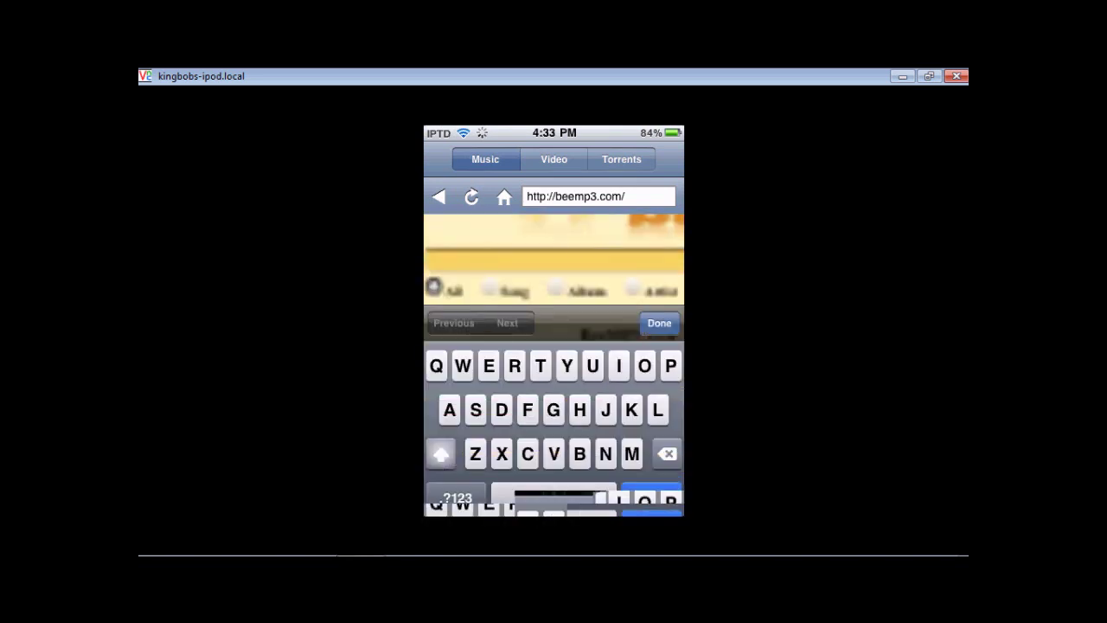
text(I)
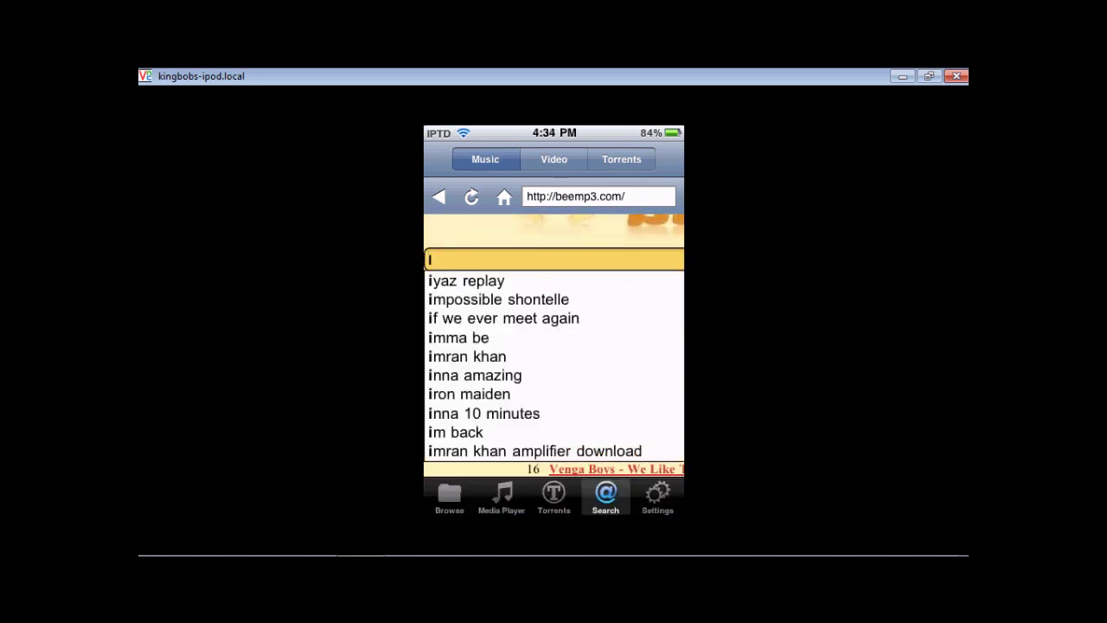
click(434, 259)
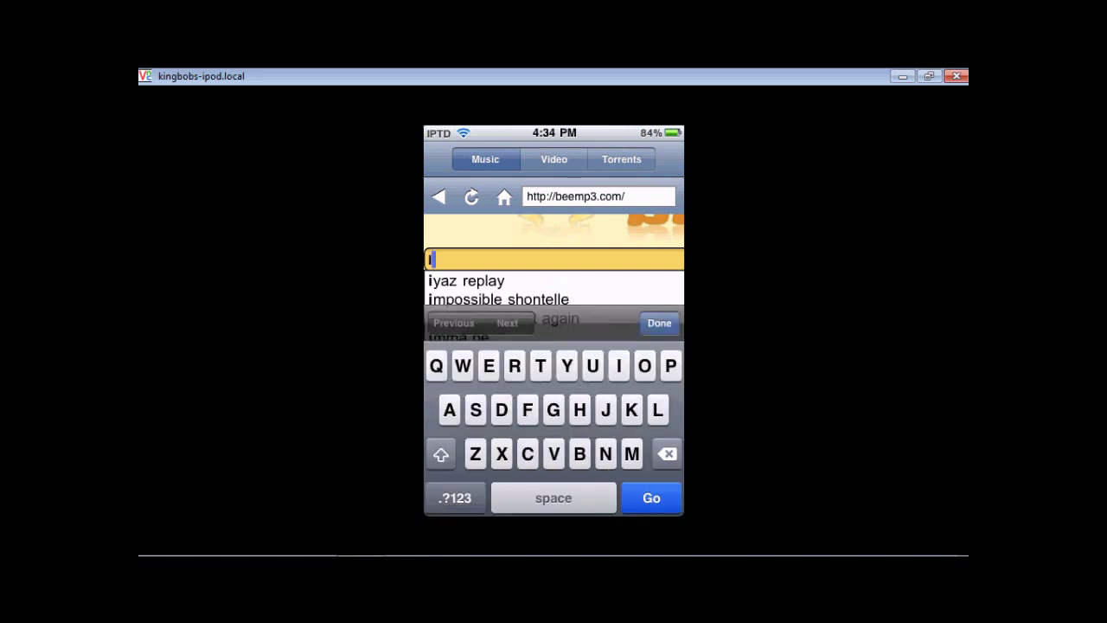
text(am )
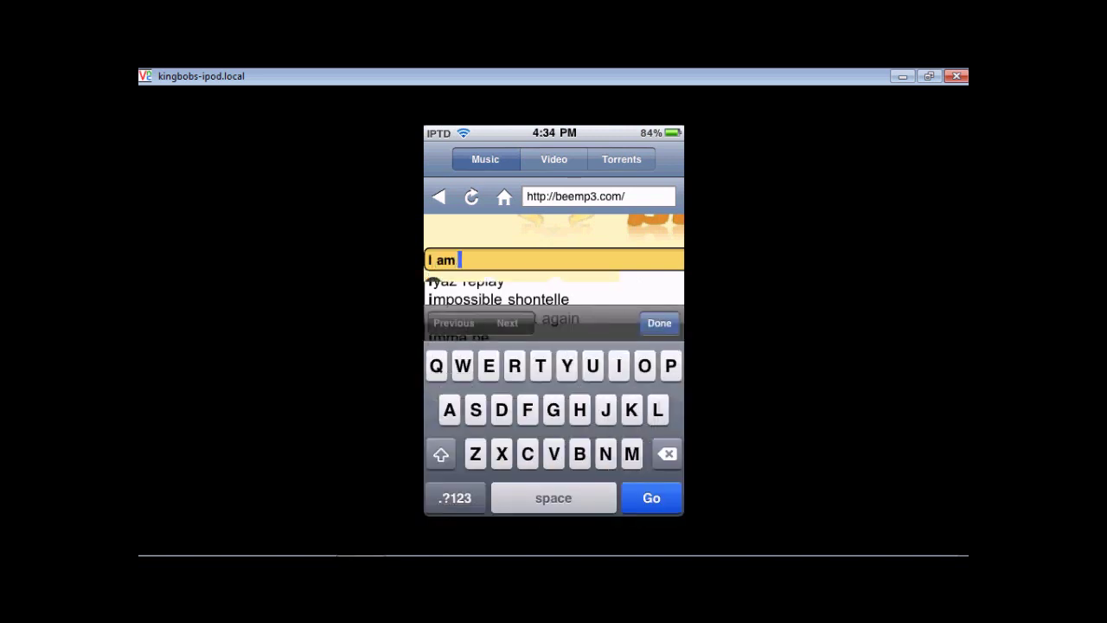
text(th)
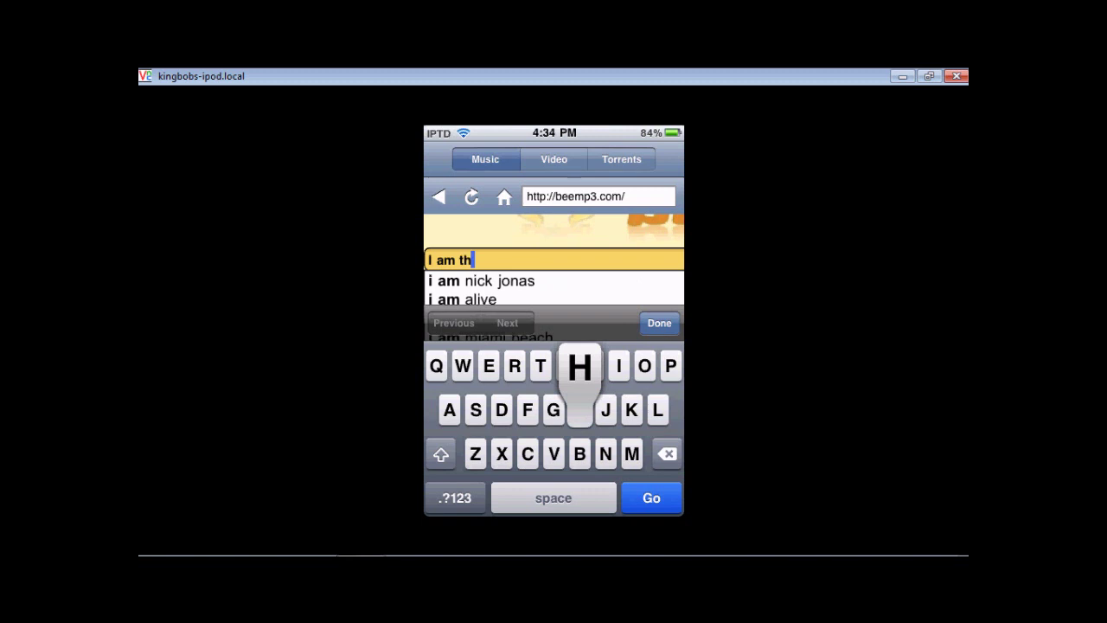
text(e walrus)
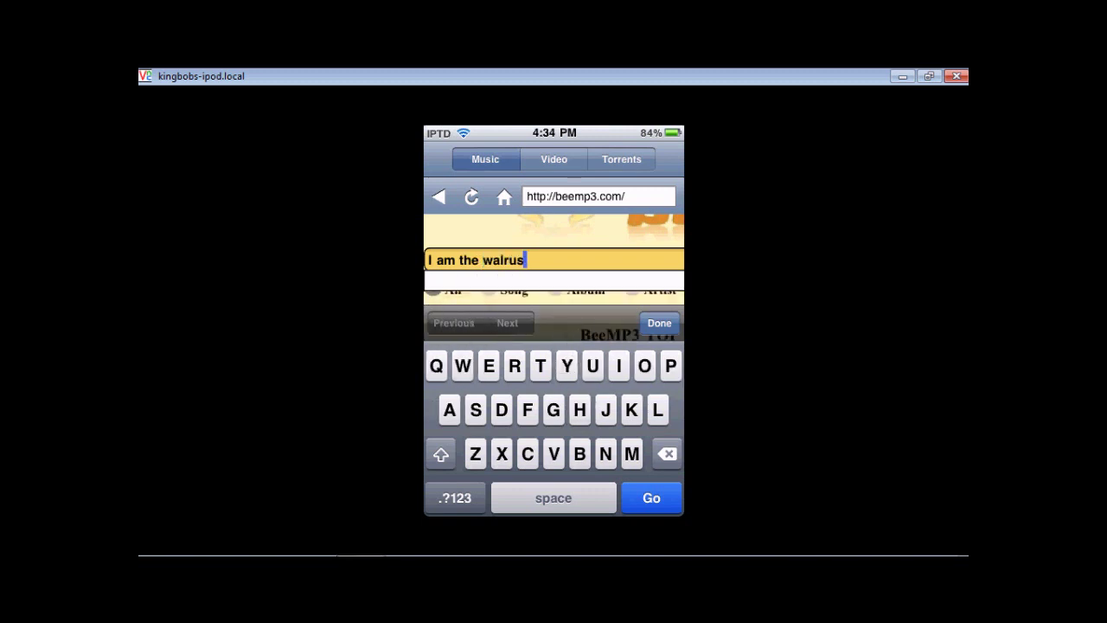
key(Return)
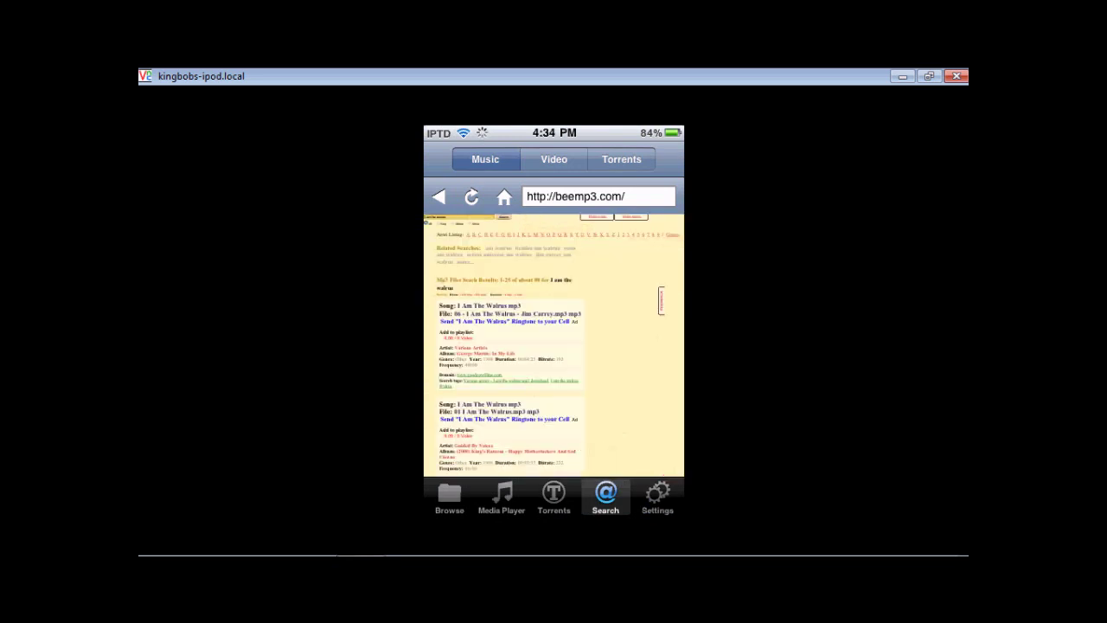
Step: Open the download page of the Beatles result "06 I Am the Walrus mp3" from the album Magical Mystery Tour
scroll(553, 344, down, 1)
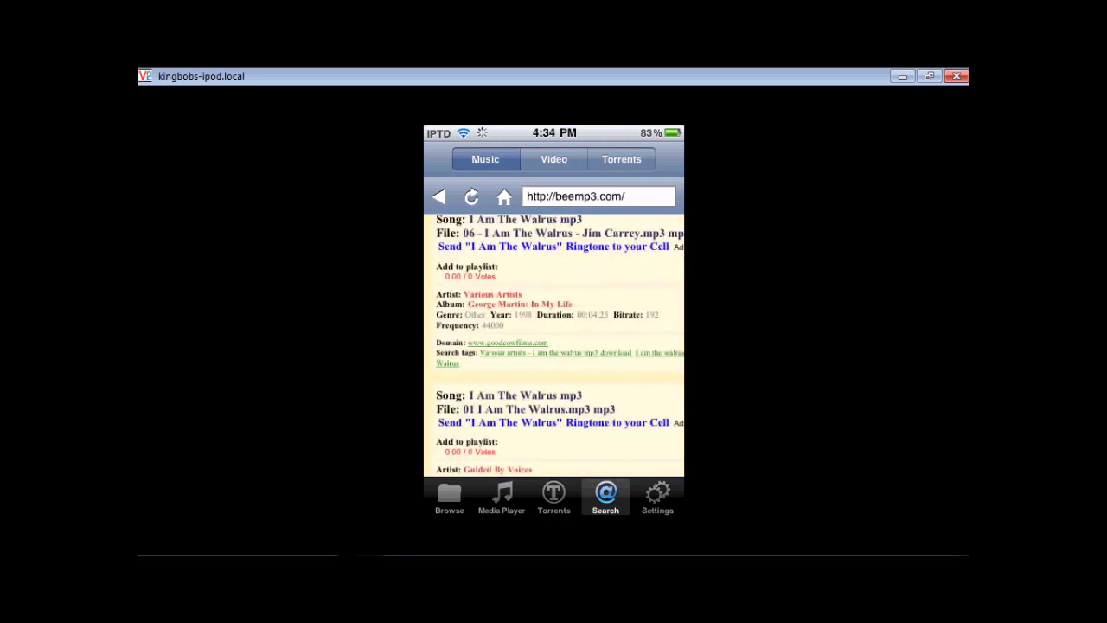
scroll(554, 346, down, 5)
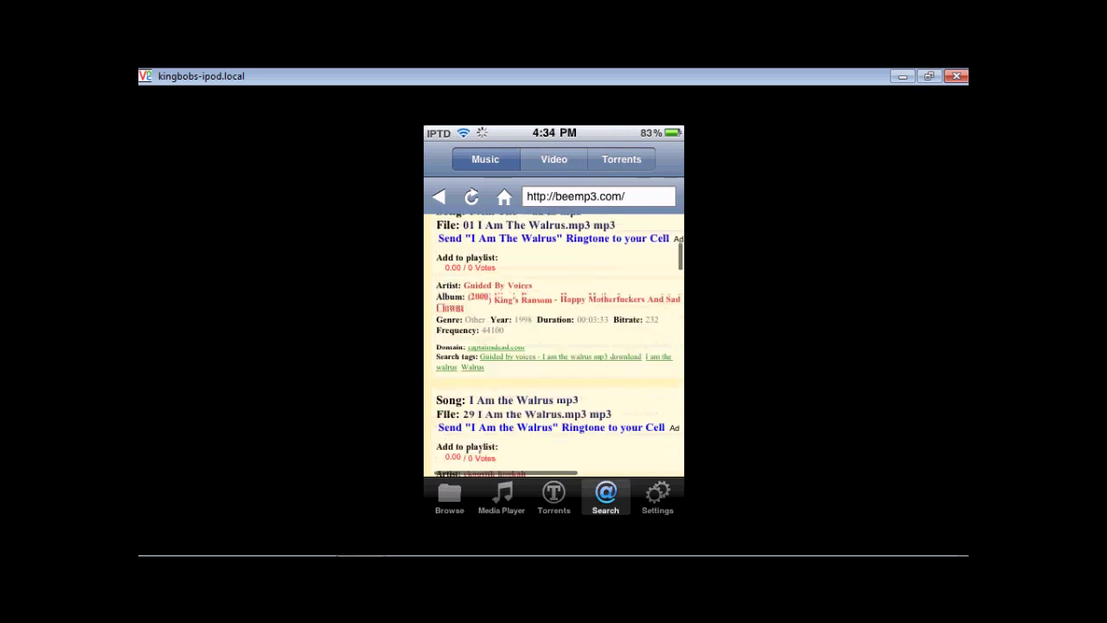
scroll(553, 346, down, 5)
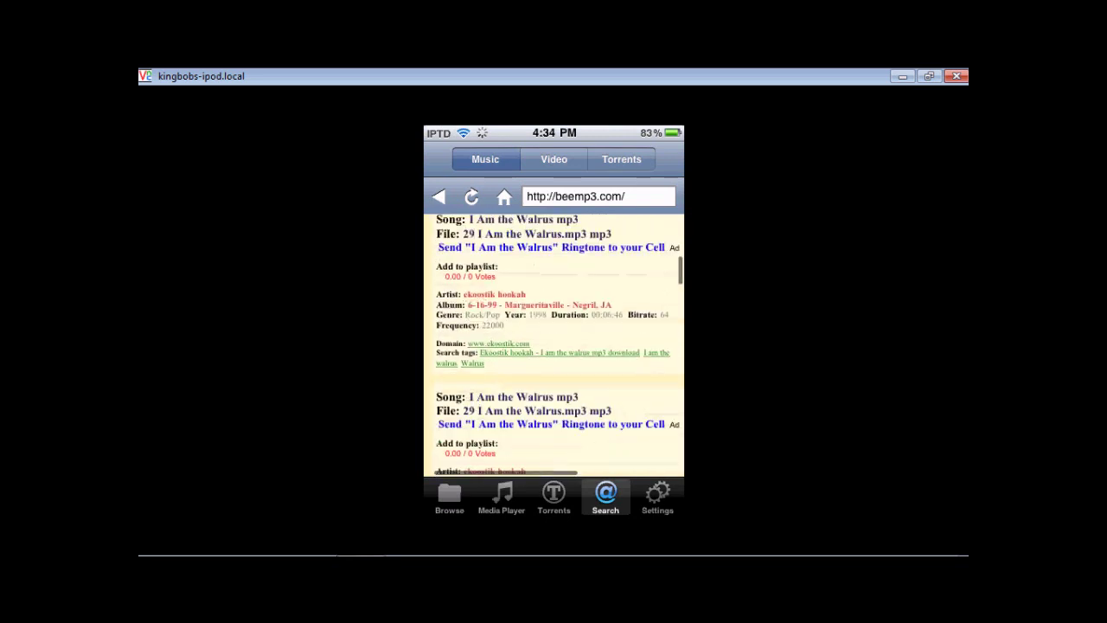
scroll(554, 346, down, 3)
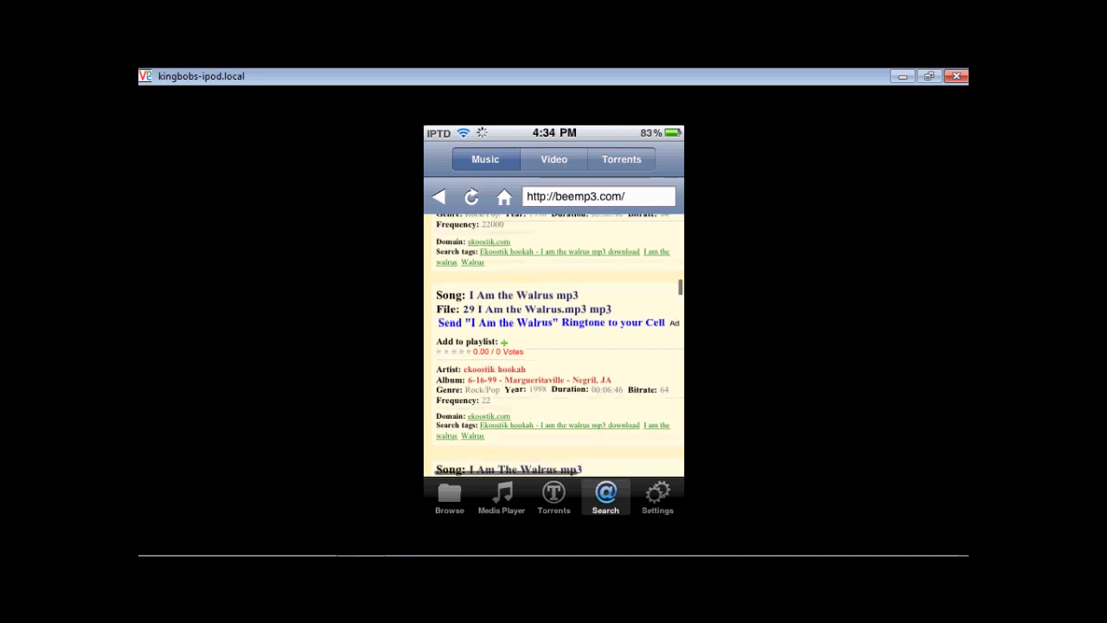
scroll(553, 346, down, 3)
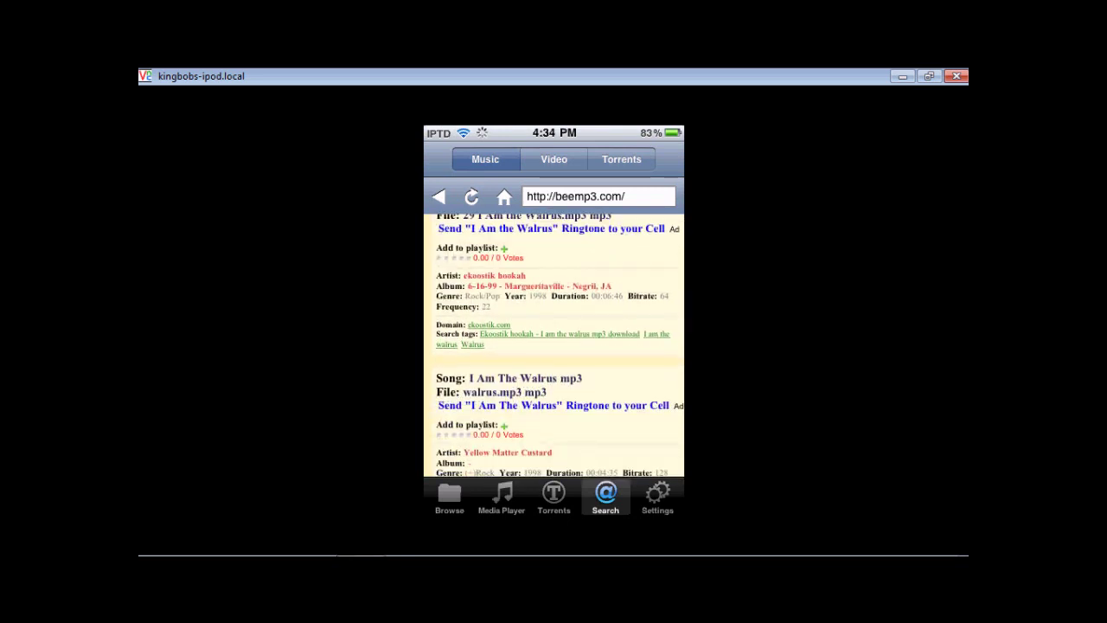
scroll(554, 346, down, 5)
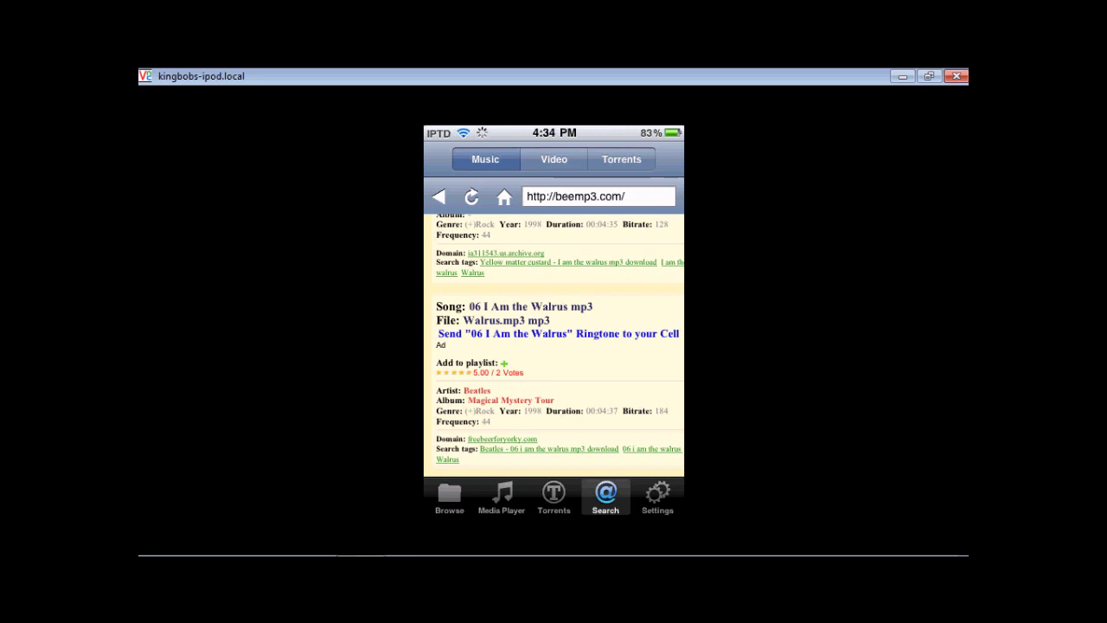
drag(568, 262, 568, 319)
click(553, 480)
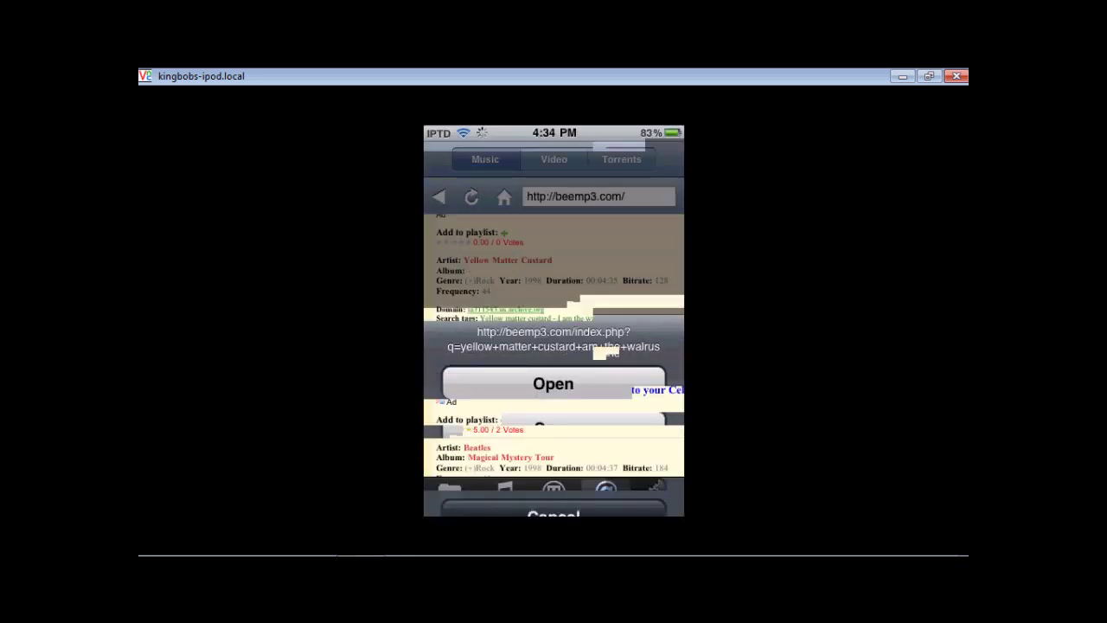
scroll(553, 345, down, 2)
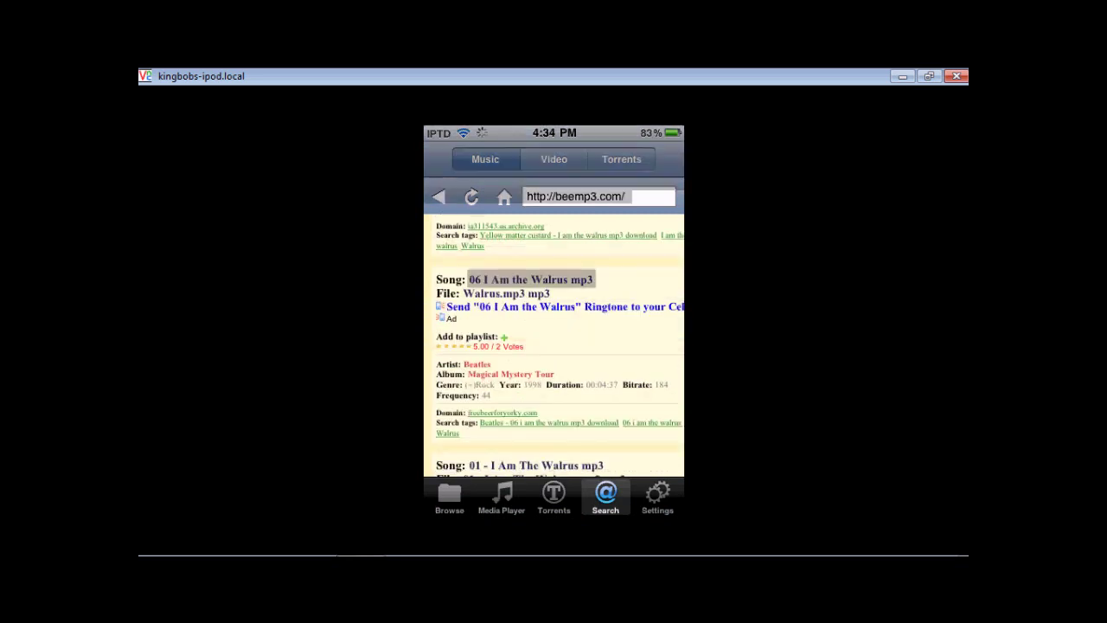
click(553, 383)
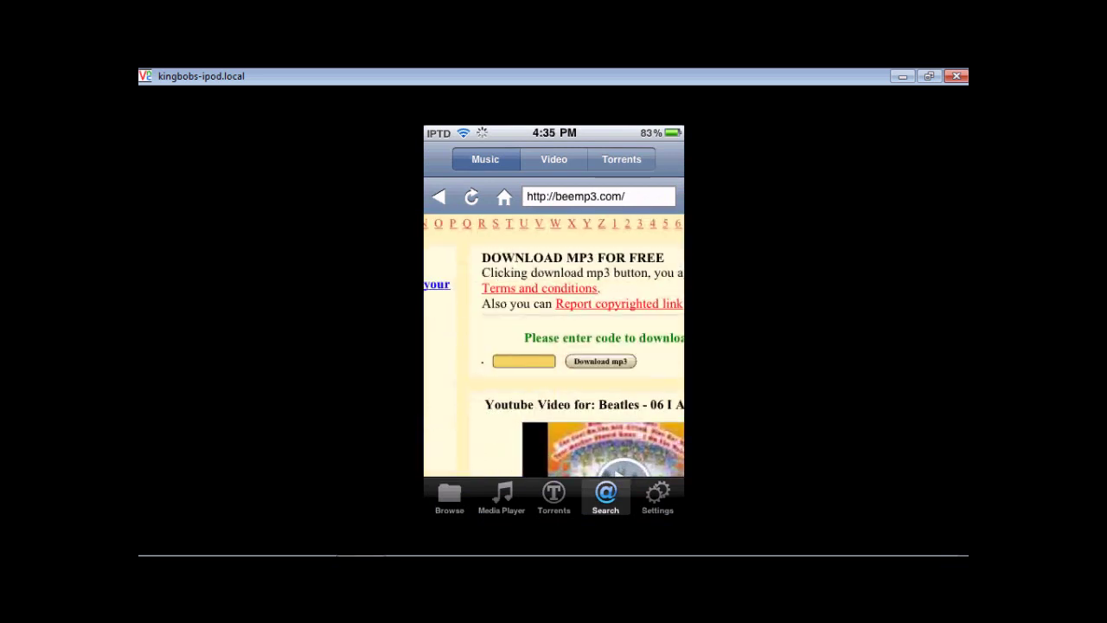
Step: Try to submit the captcha code required for the mp3 download
click(523, 360)
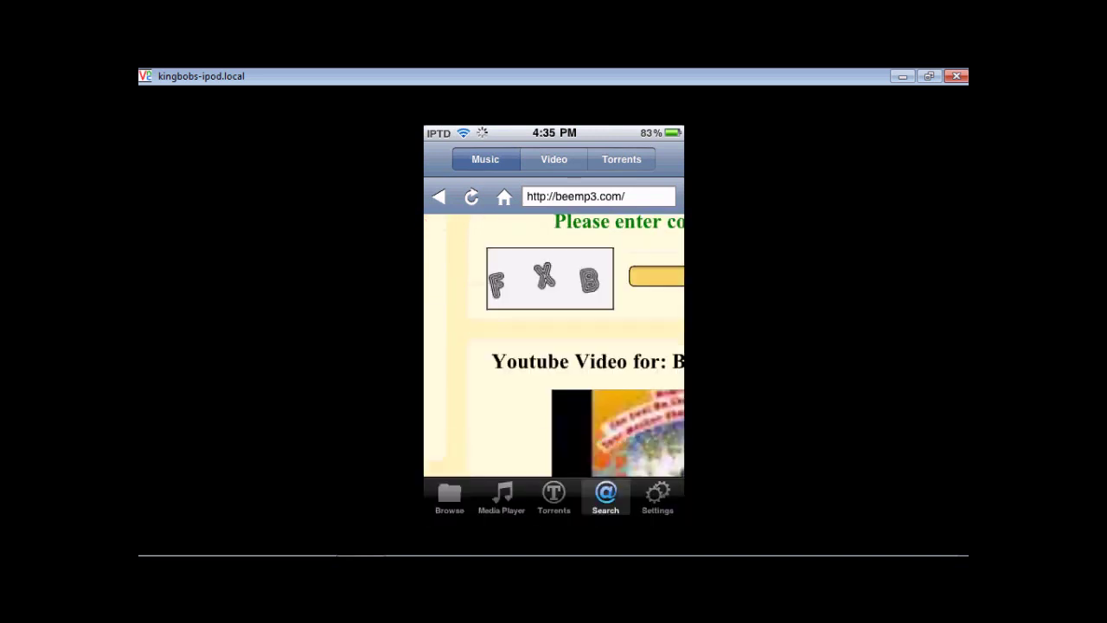
click(655, 276)
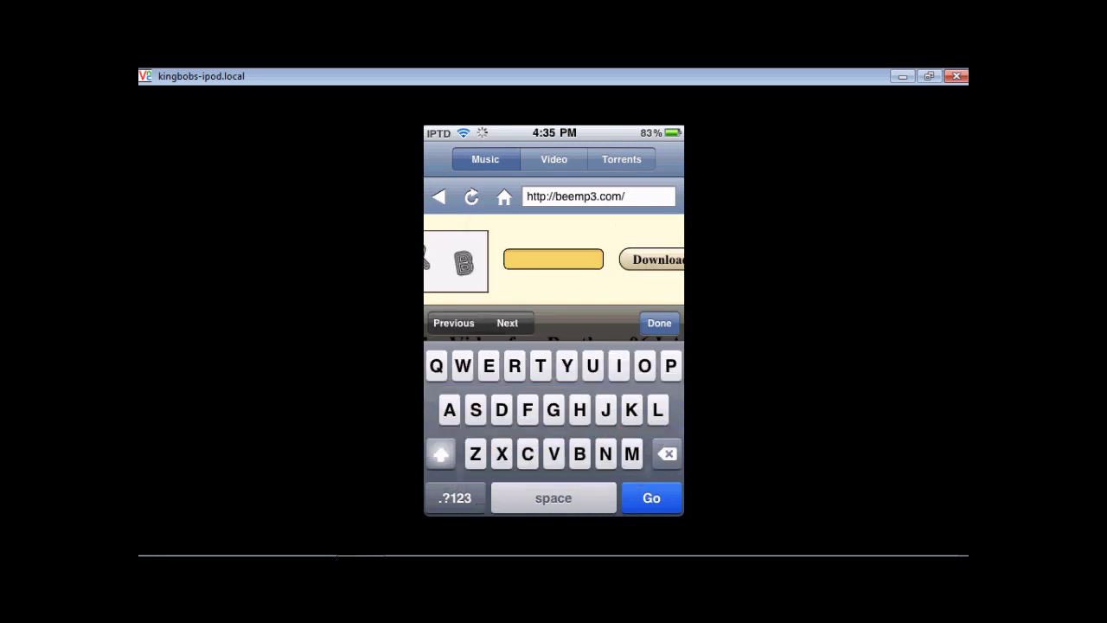
text(Fxb)
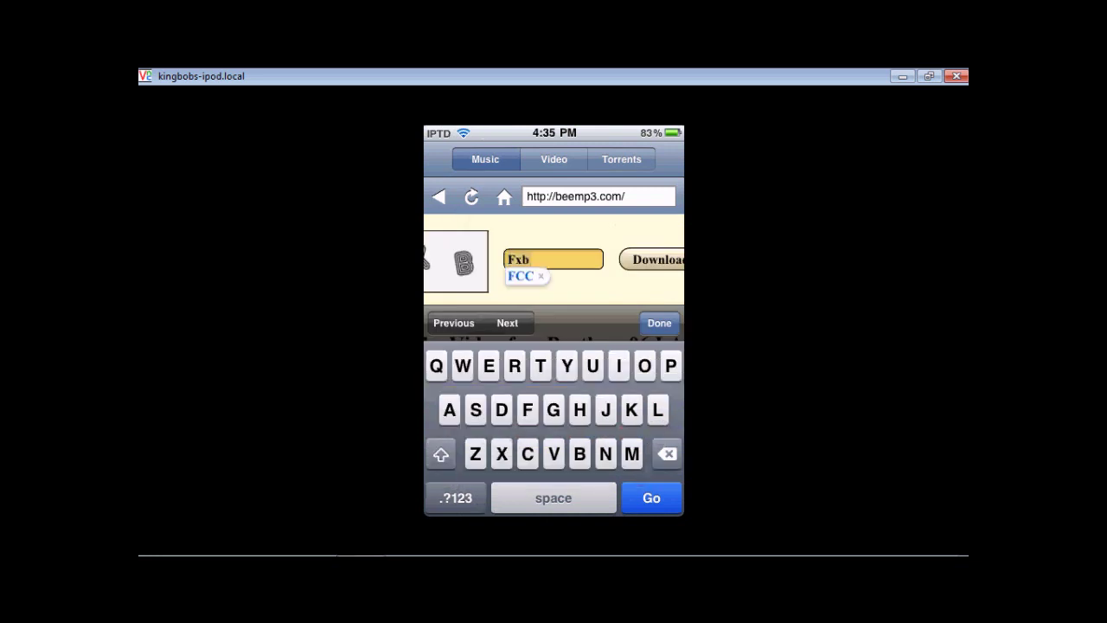
key(Return)
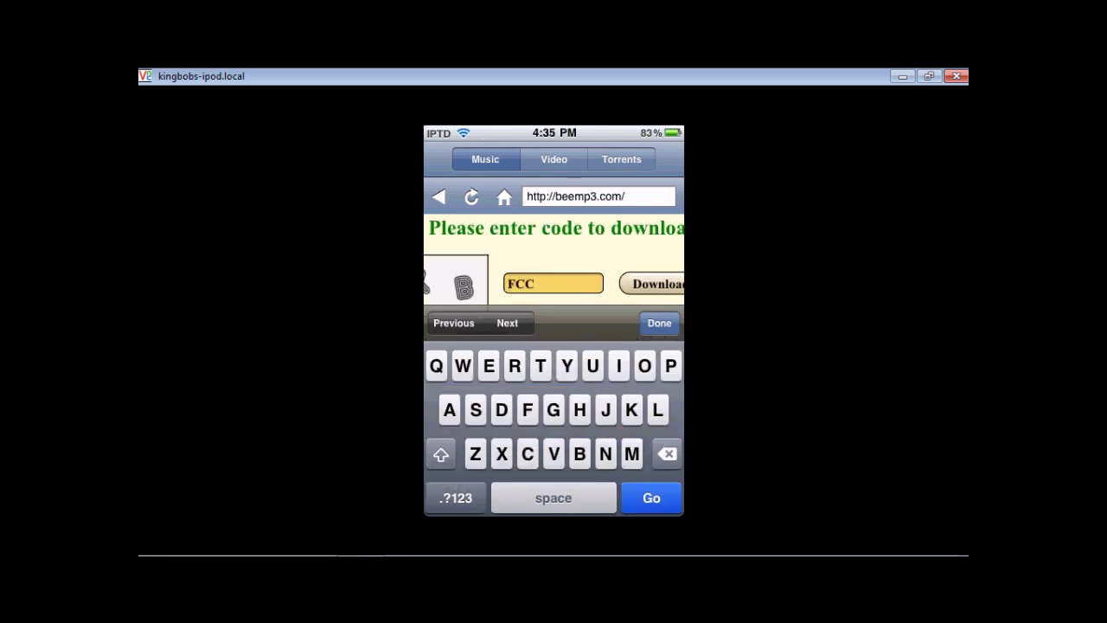
drag(586, 252, 612, 252)
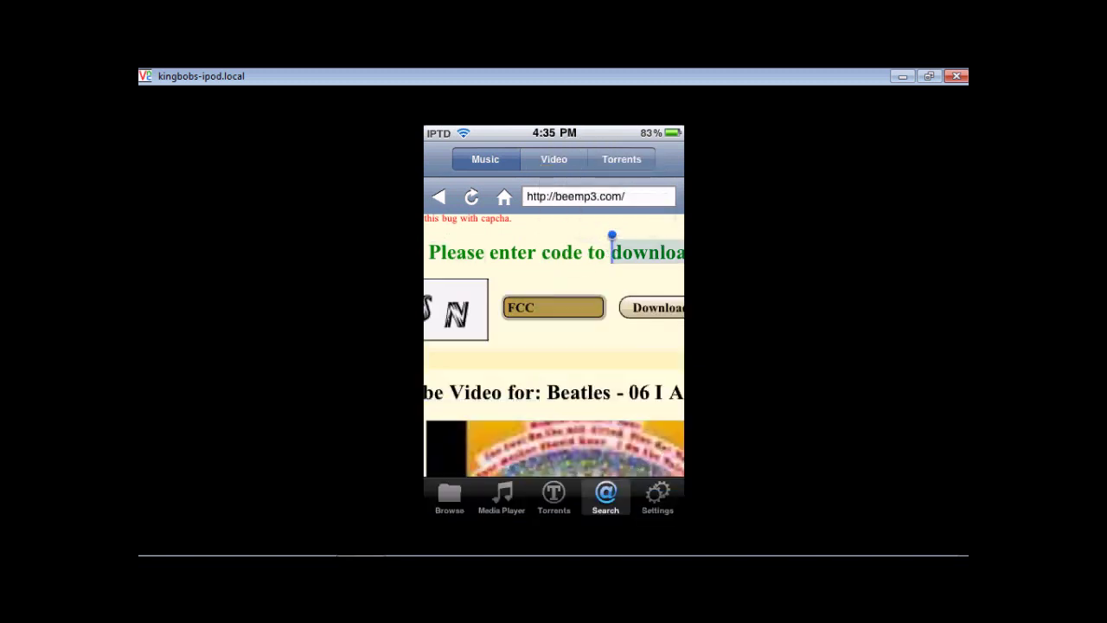
Step: Replace the captcha entry with the newly shown code, rejecting the autocorrection, and submit it
click(553, 307)
key(BackSpace)
key(BackSpace)
key(BackSpace)
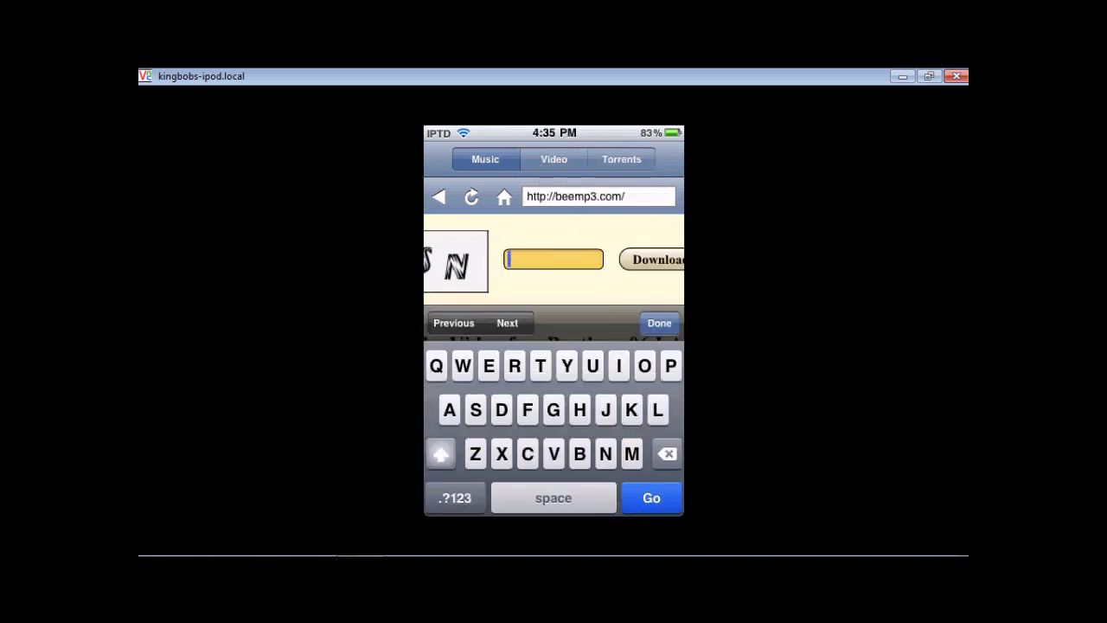
text(P)
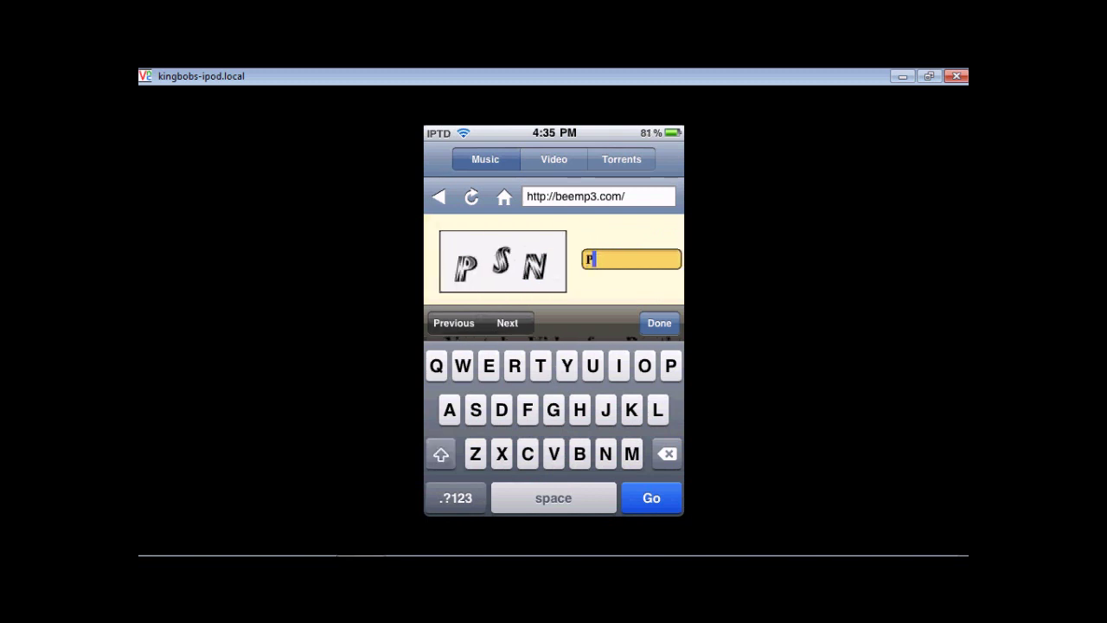
text(sn)
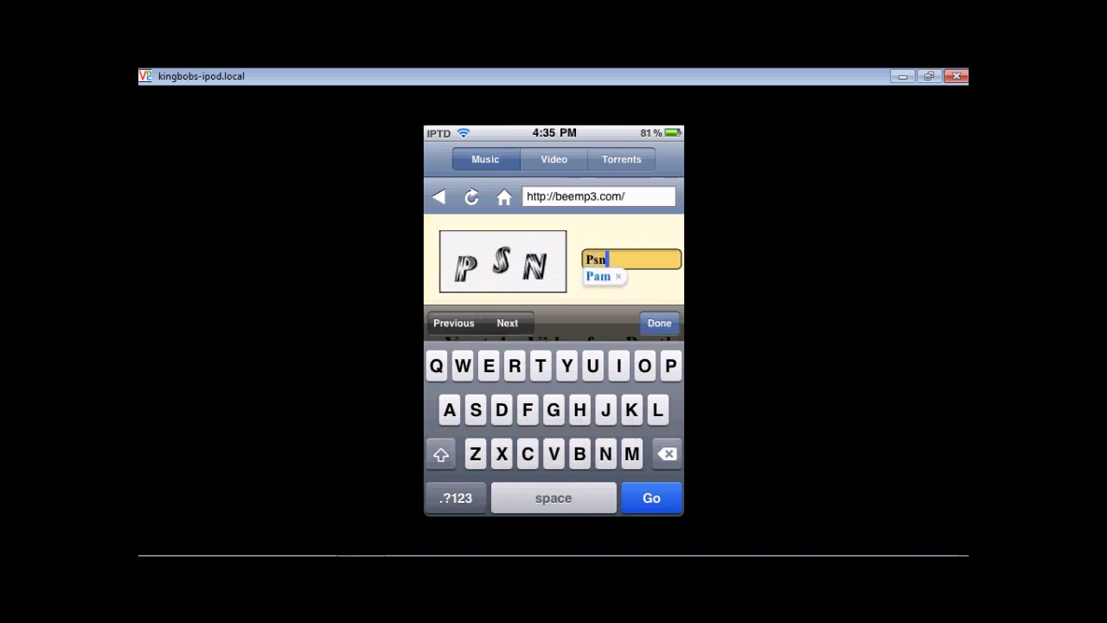
click(618, 276)
click(652, 497)
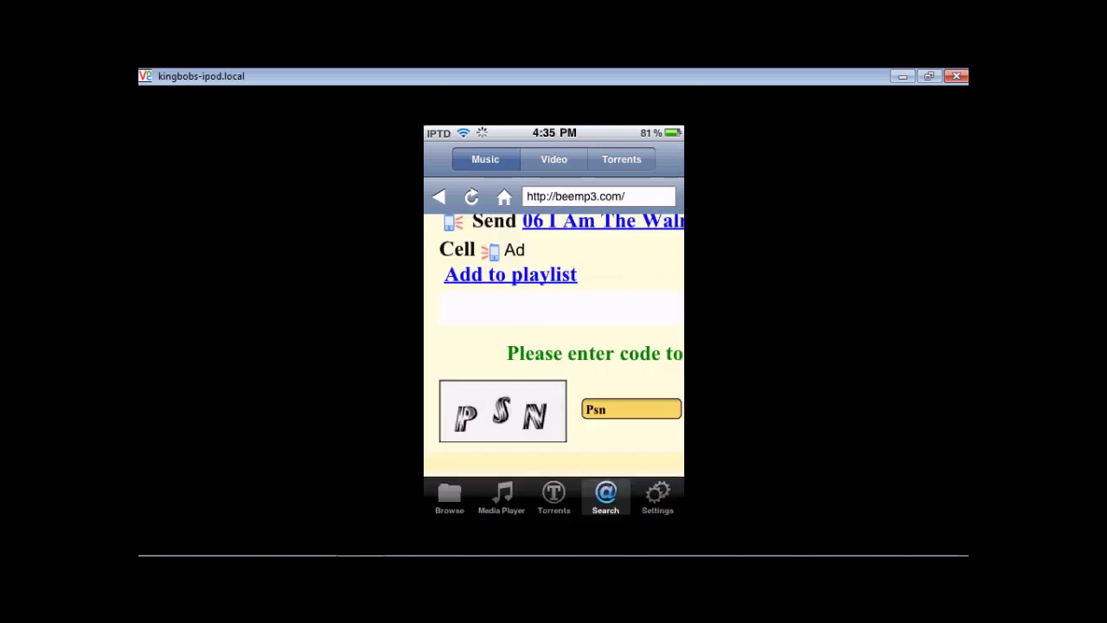
Step: Leave the MP3 URL field and download "06 I Am the Walrus" from its link on the page
click(553, 260)
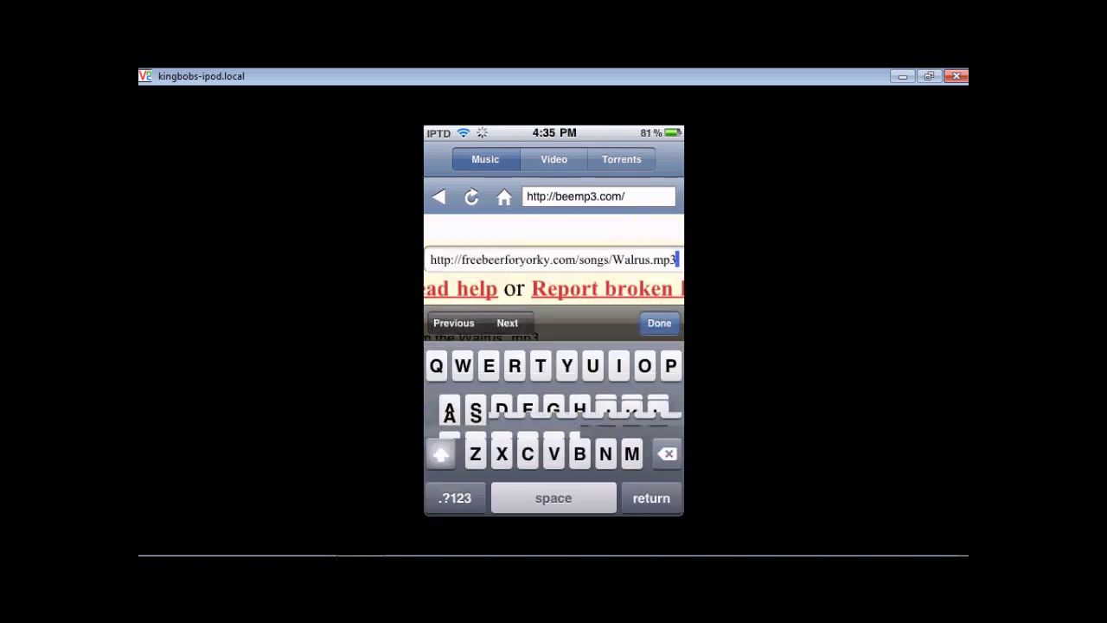
click(659, 322)
scroll(553, 344, up, 3)
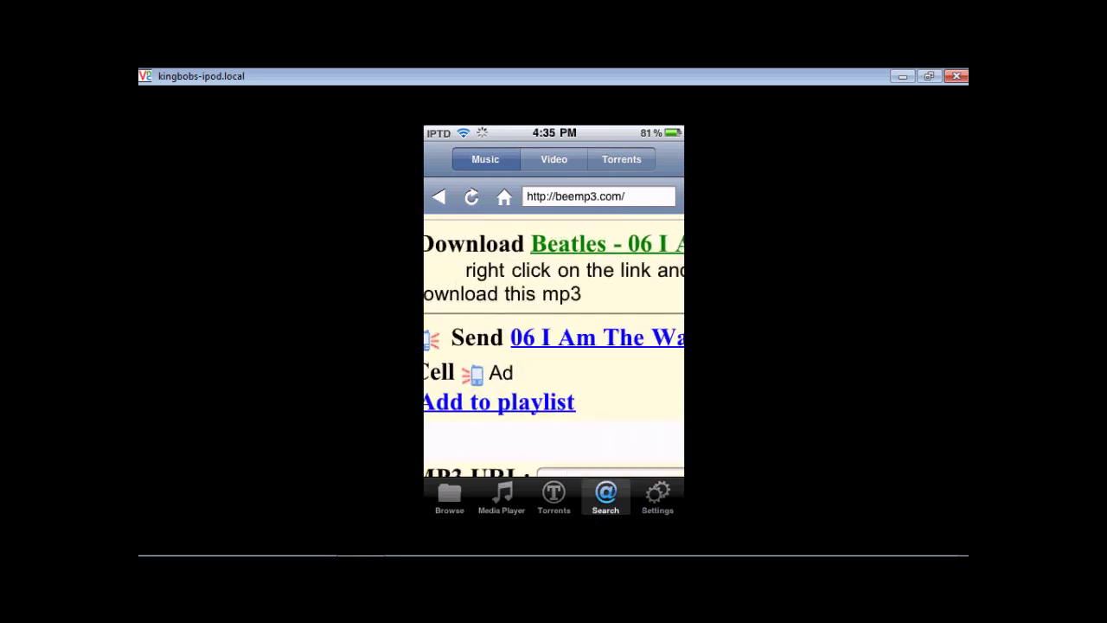
click(597, 337)
click(553, 480)
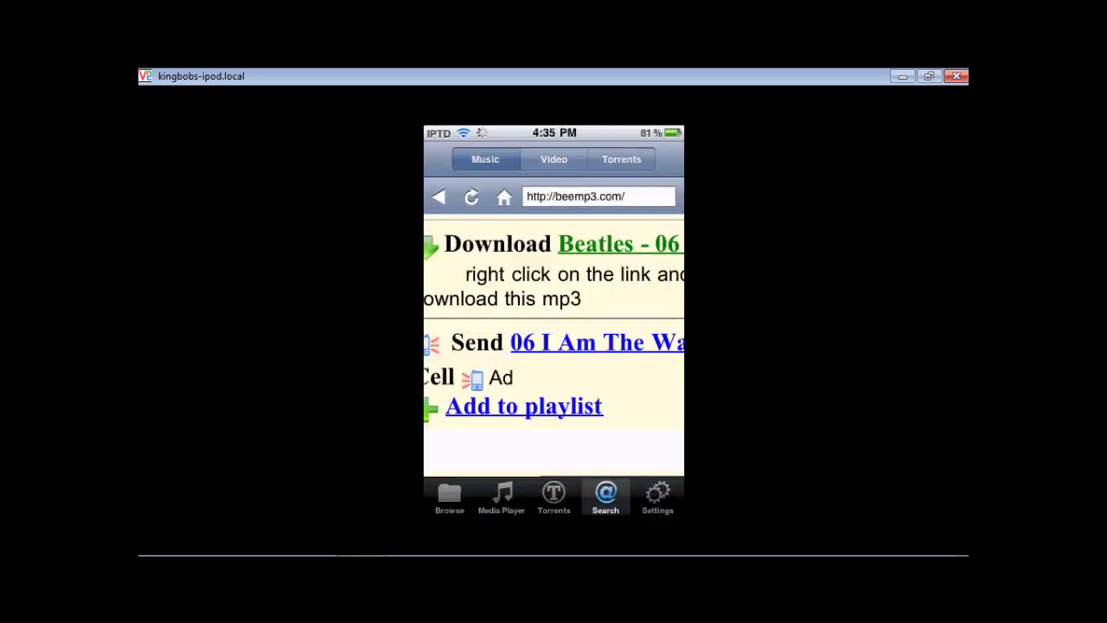
scroll(554, 344, up, 1)
scroll(554, 345, left, 1)
scroll(553, 344, right, 1)
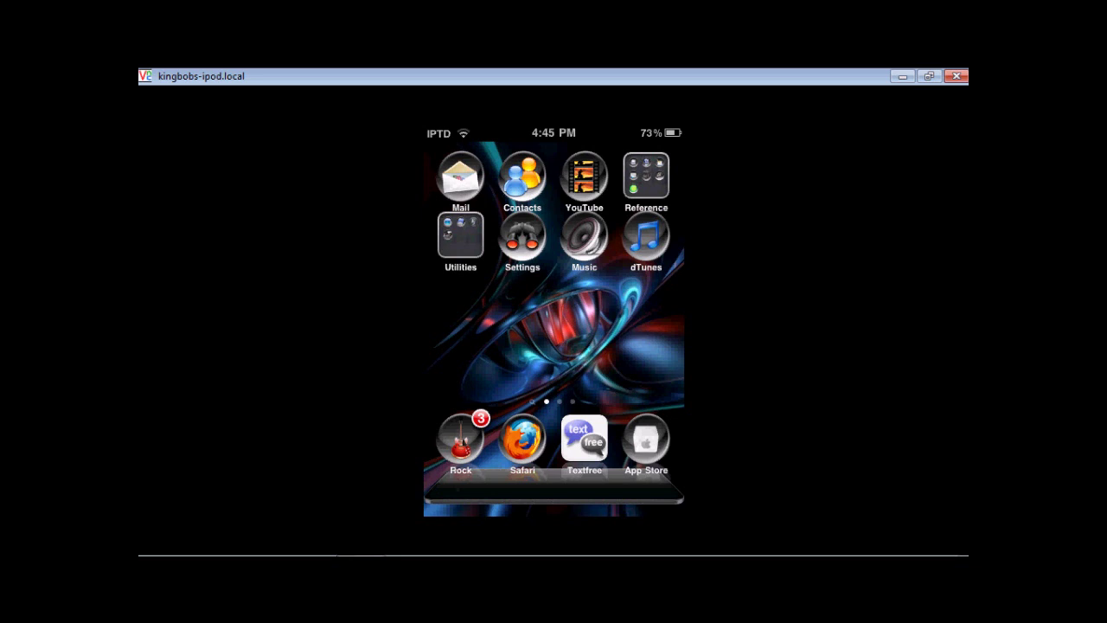
Step: Reopen dTunes from the home screen and look at its file browser
click(646, 235)
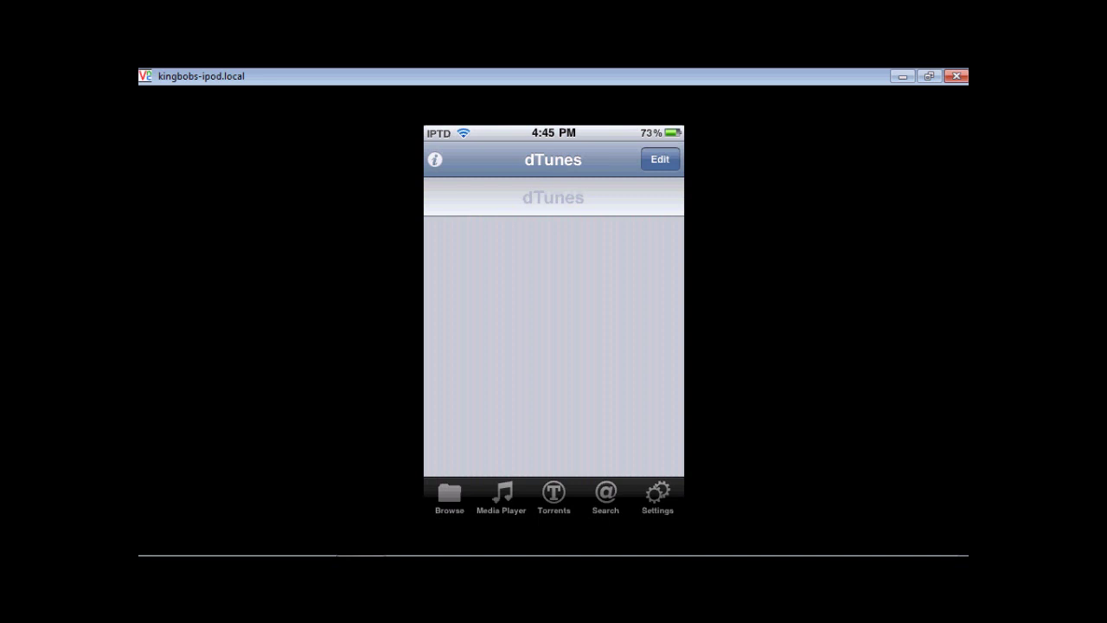
click(536, 245)
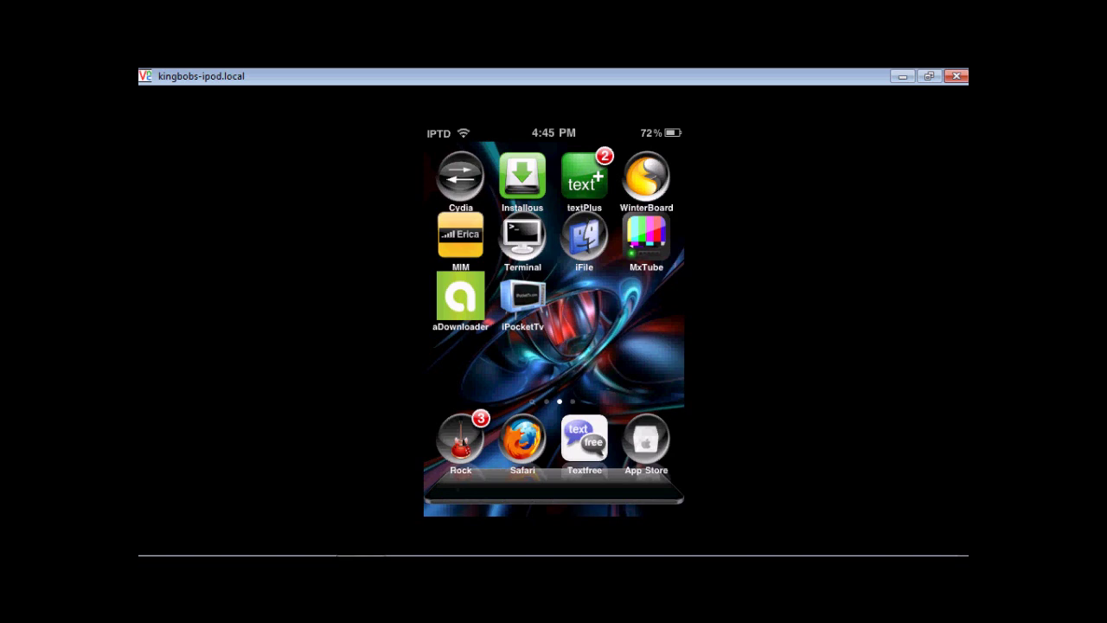
Step: Switch to iFile and open the folder /var/mobile/Library/Downloads
click(584, 236)
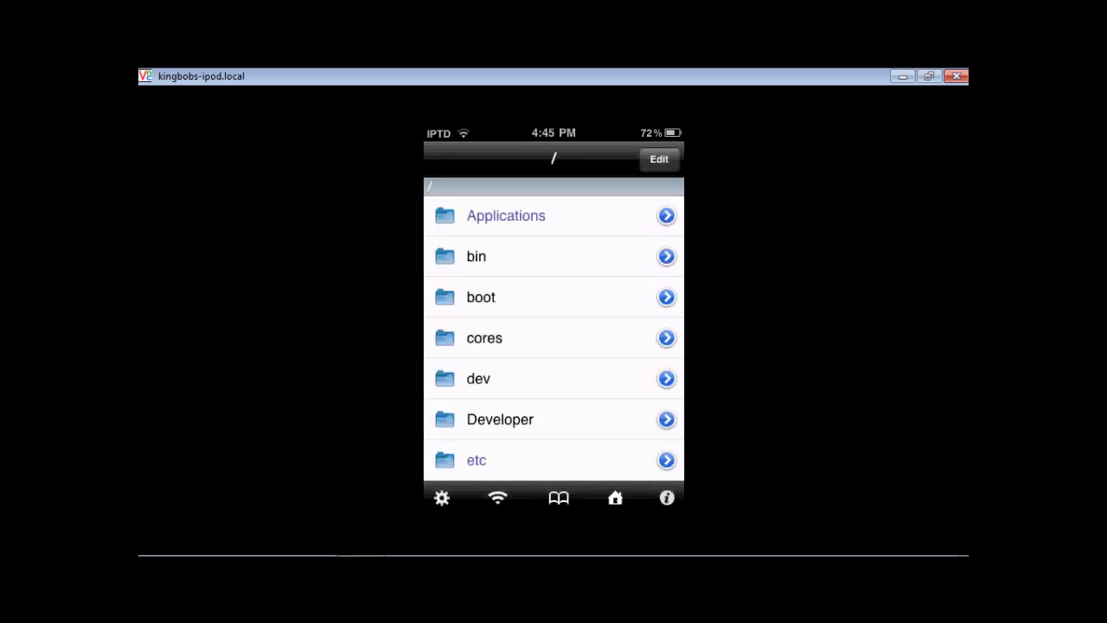
scroll(553, 338, down, 5)
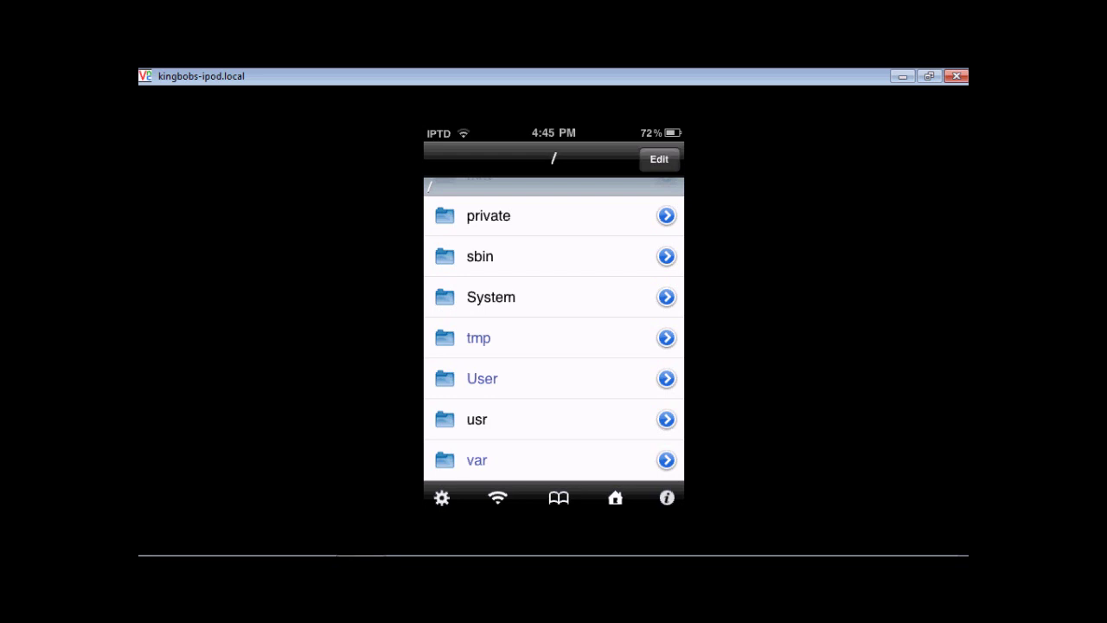
click(554, 459)
scroll(553, 337, down, 5)
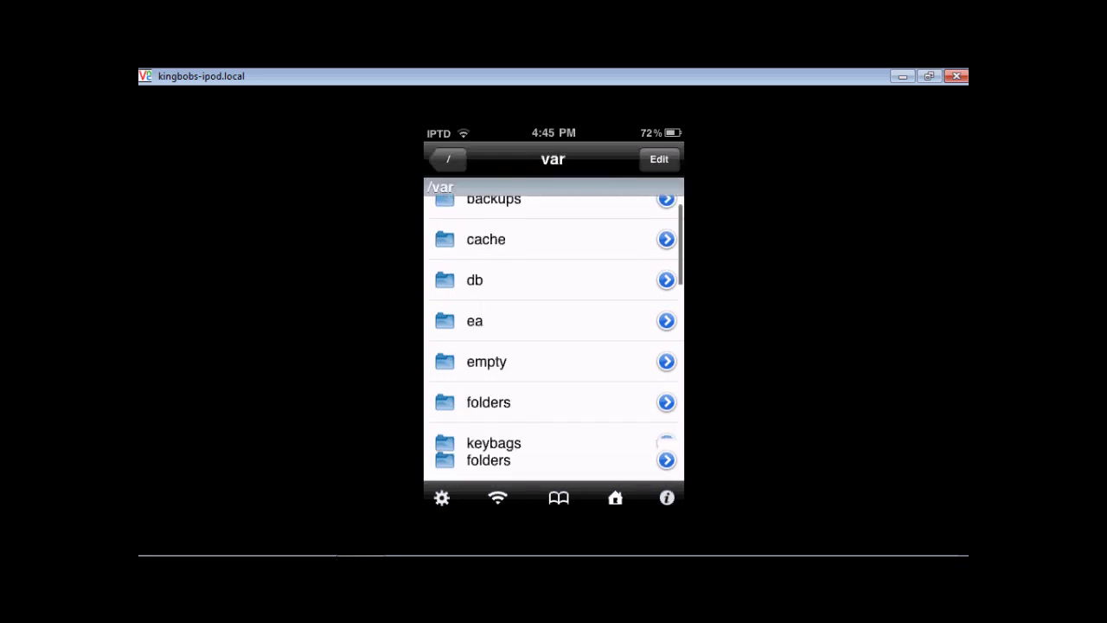
click(553, 388)
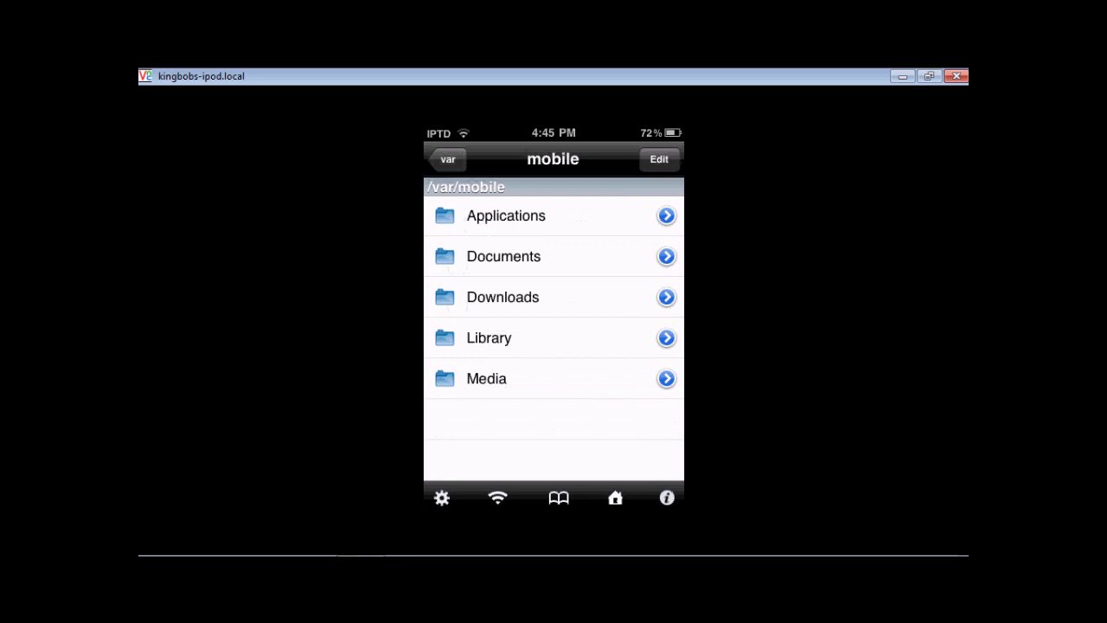
click(554, 338)
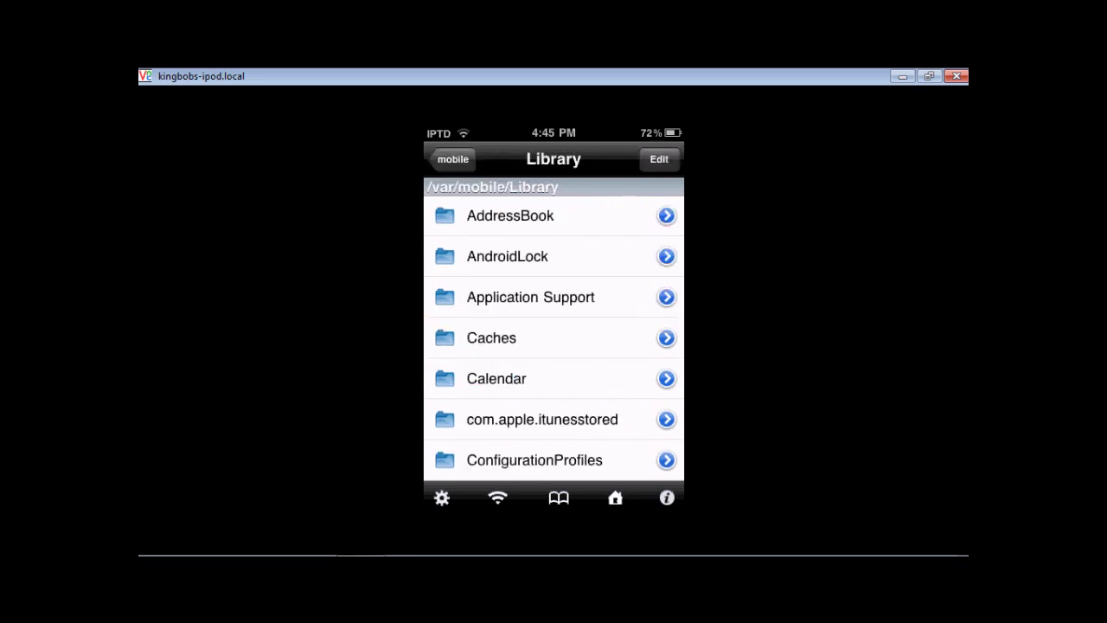
scroll(553, 338, down, 5)
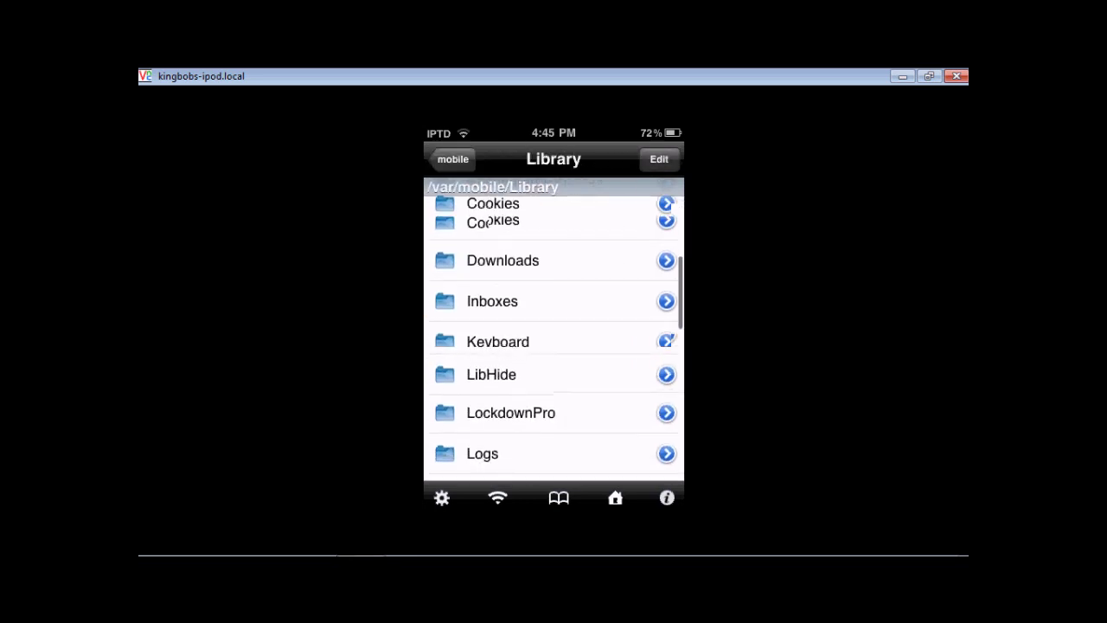
scroll(554, 337, up, 1)
click(553, 305)
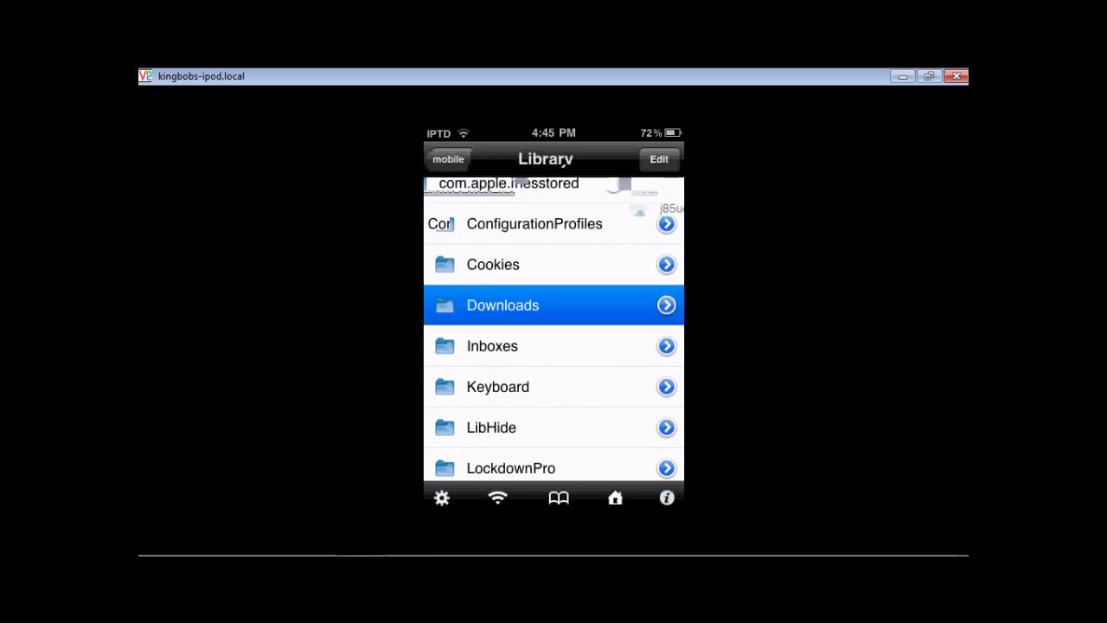
Step: Play Walrus.mp3 from the Downloads folder and close the player
scroll(553, 338, up, 1)
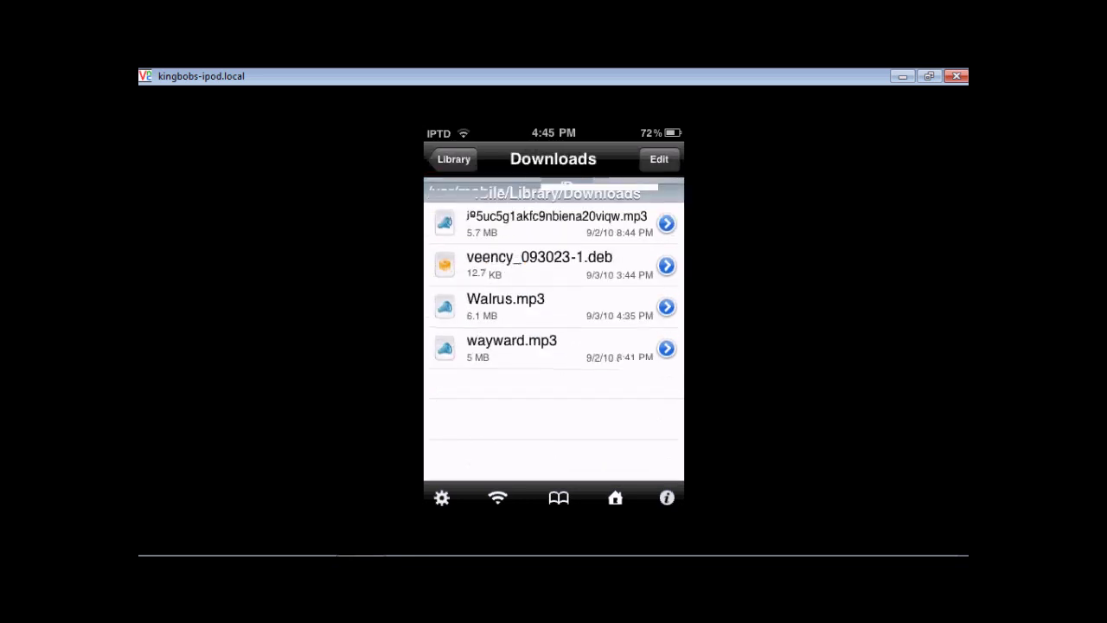
click(553, 313)
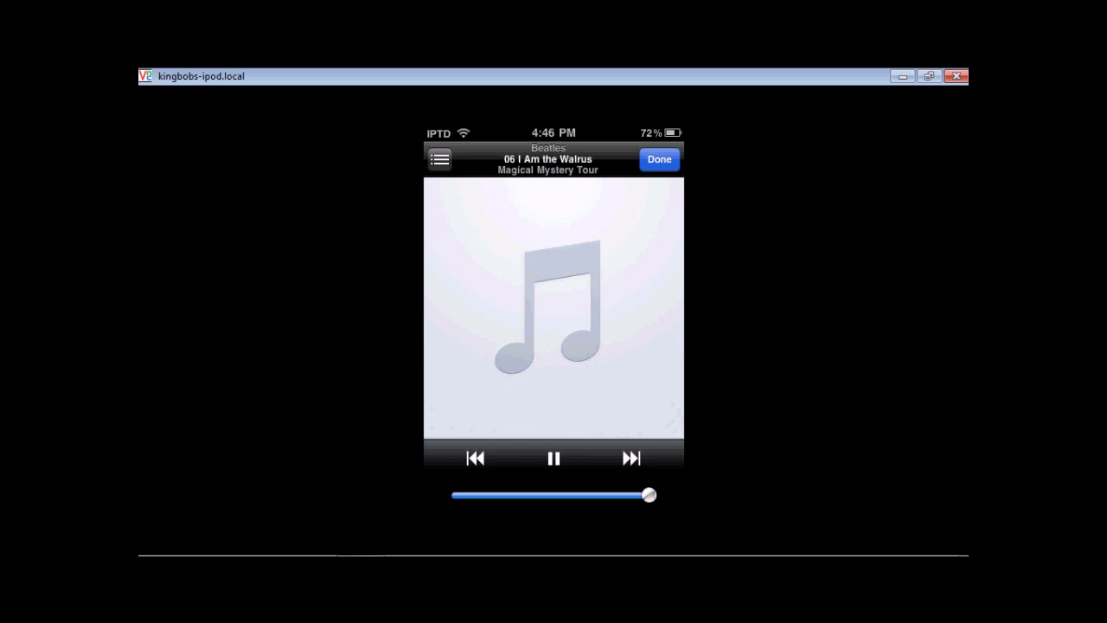
click(659, 159)
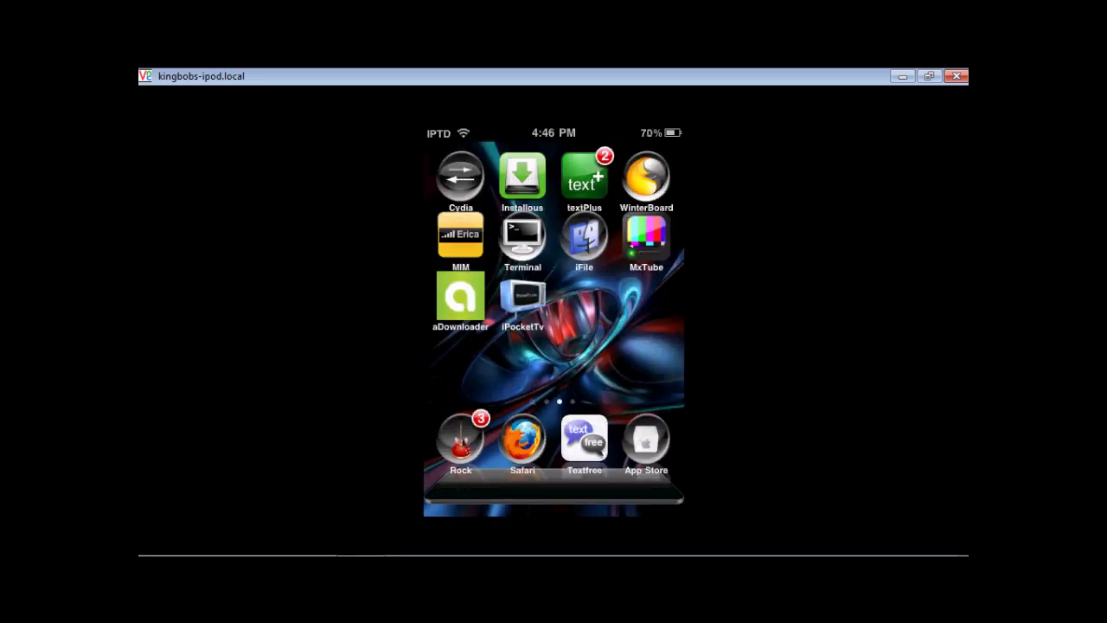
Step: Return to the home screen, search the iPod for "Ipockettv" and open iPocketTv
key(Home)
key(Home)
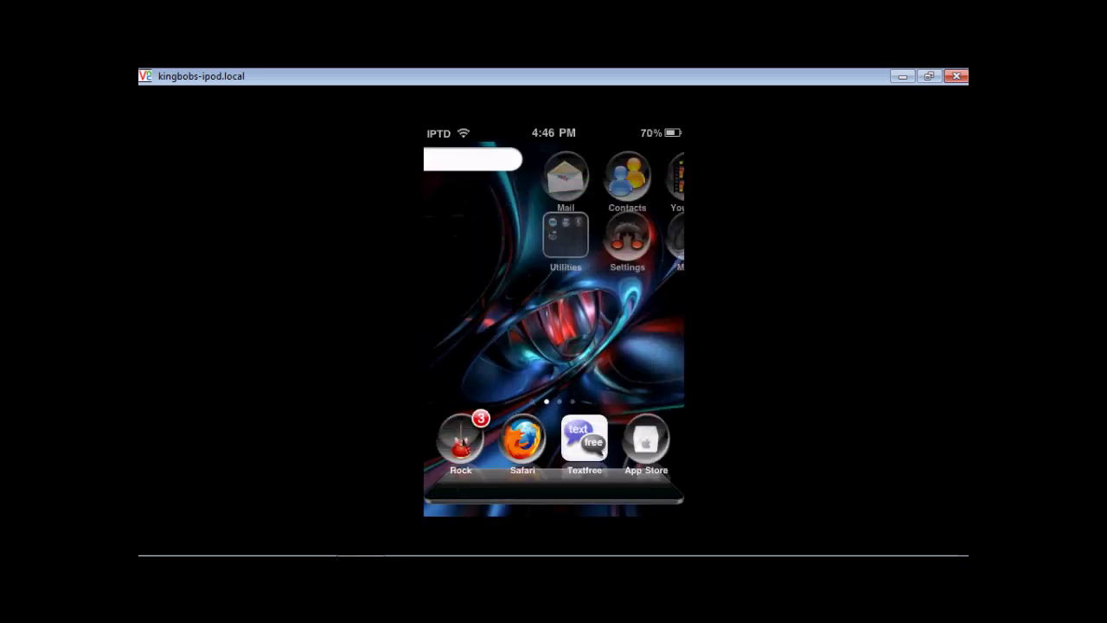
text(Ip)
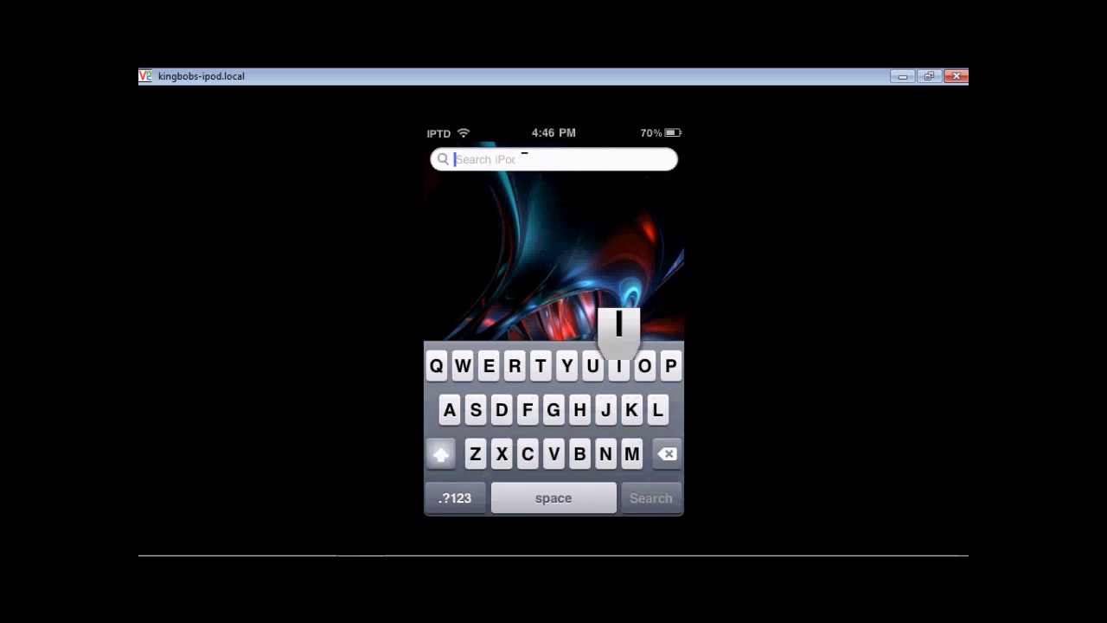
text(o)
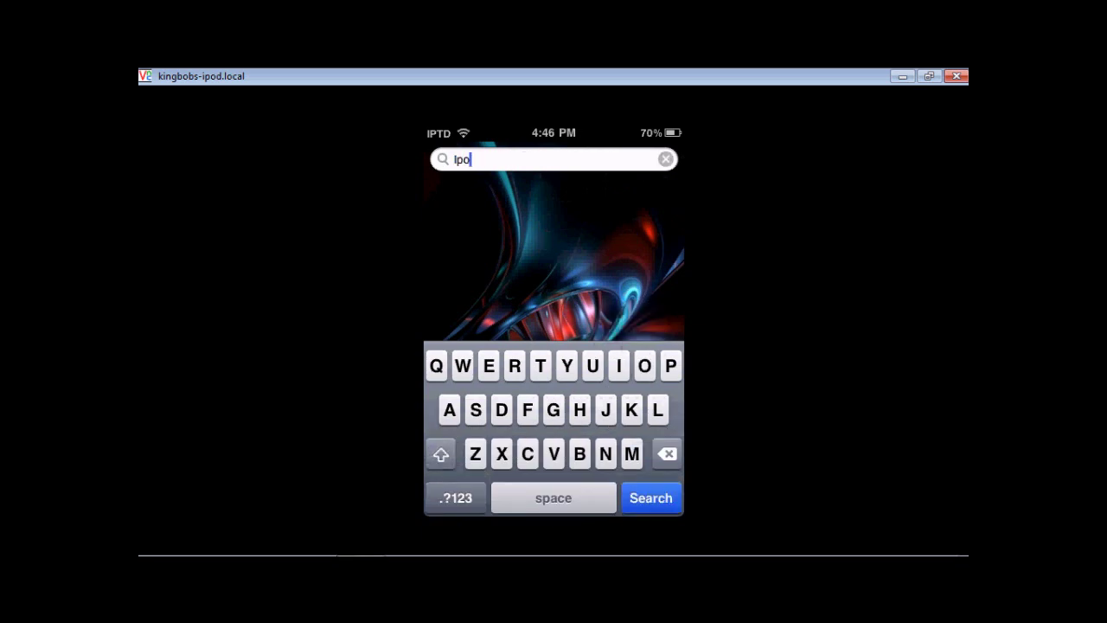
text(ckett)
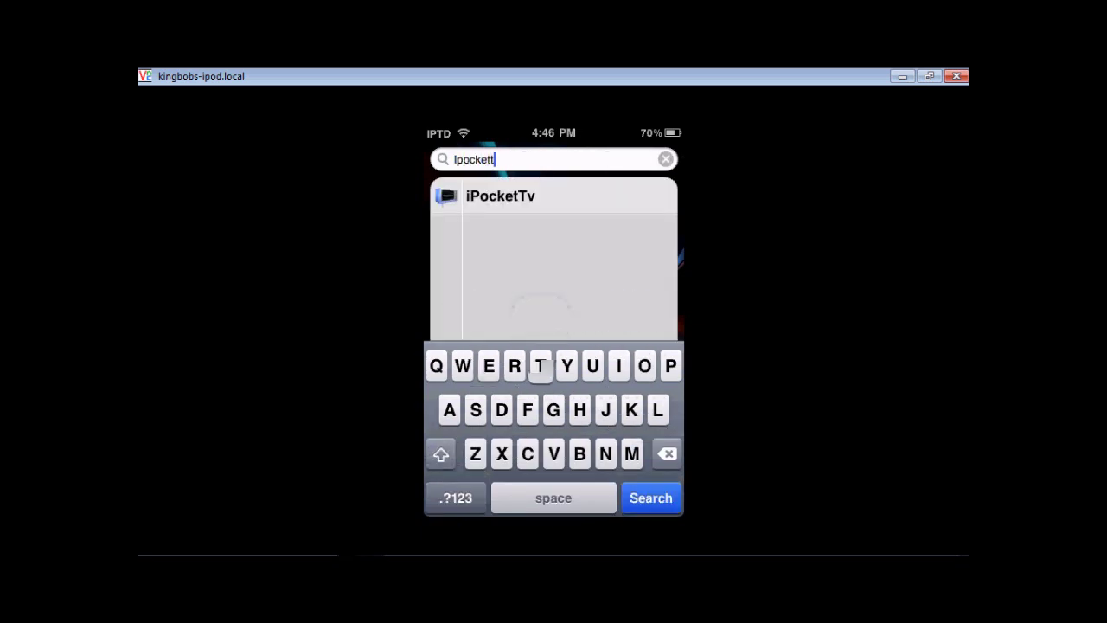
text(v)
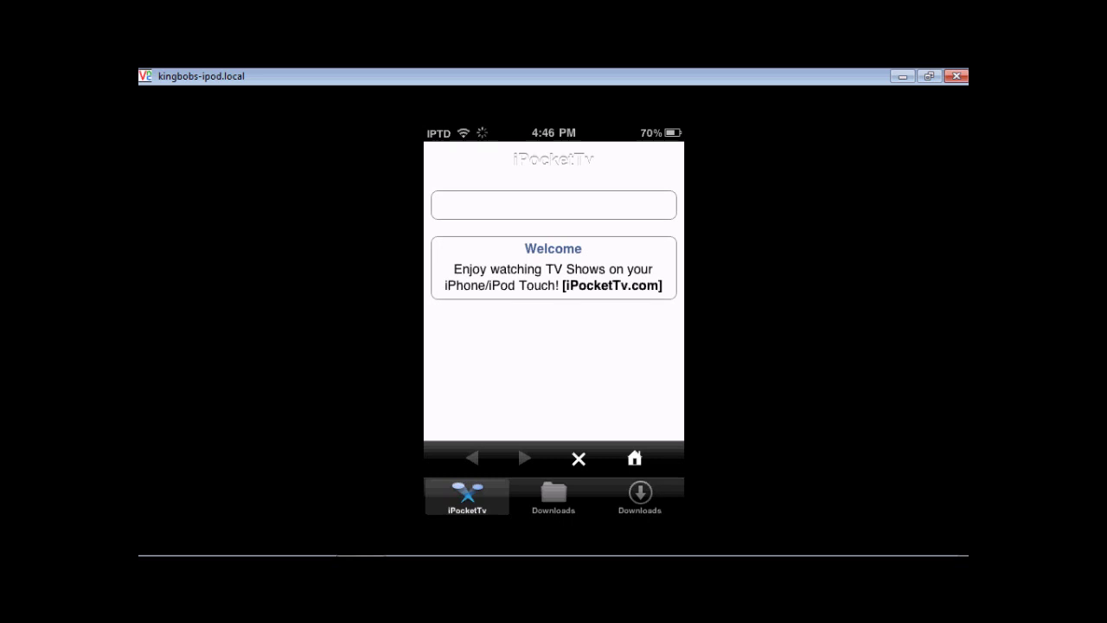
Step: Play Walrus.mp3 from iPocketTv's downloaded files and skip ahead to about 1:16
click(552, 496)
click(554, 212)
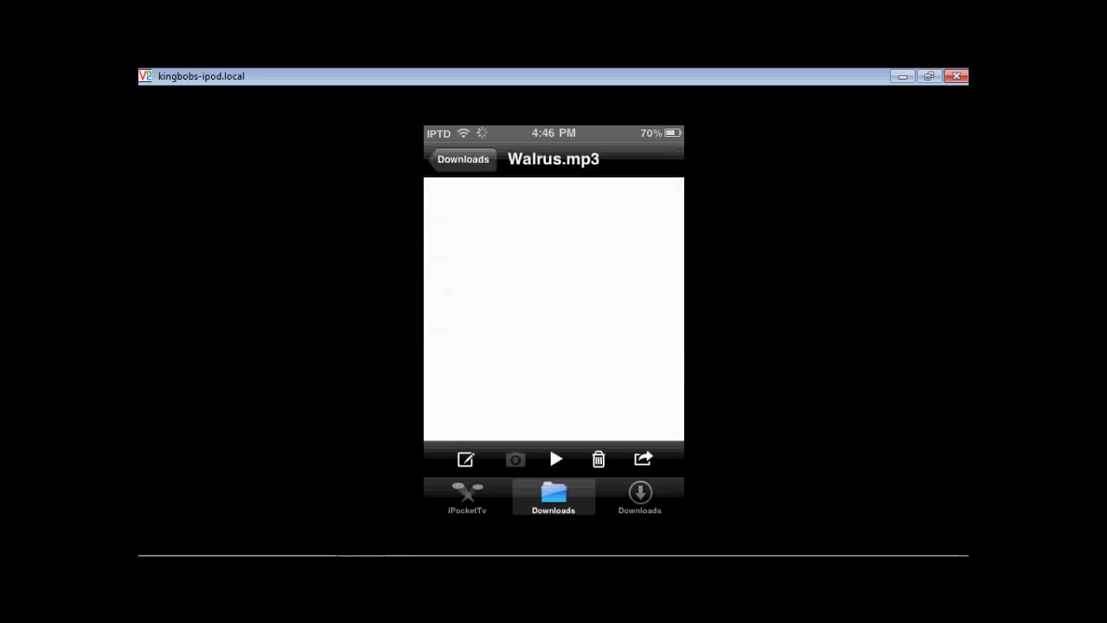
click(556, 458)
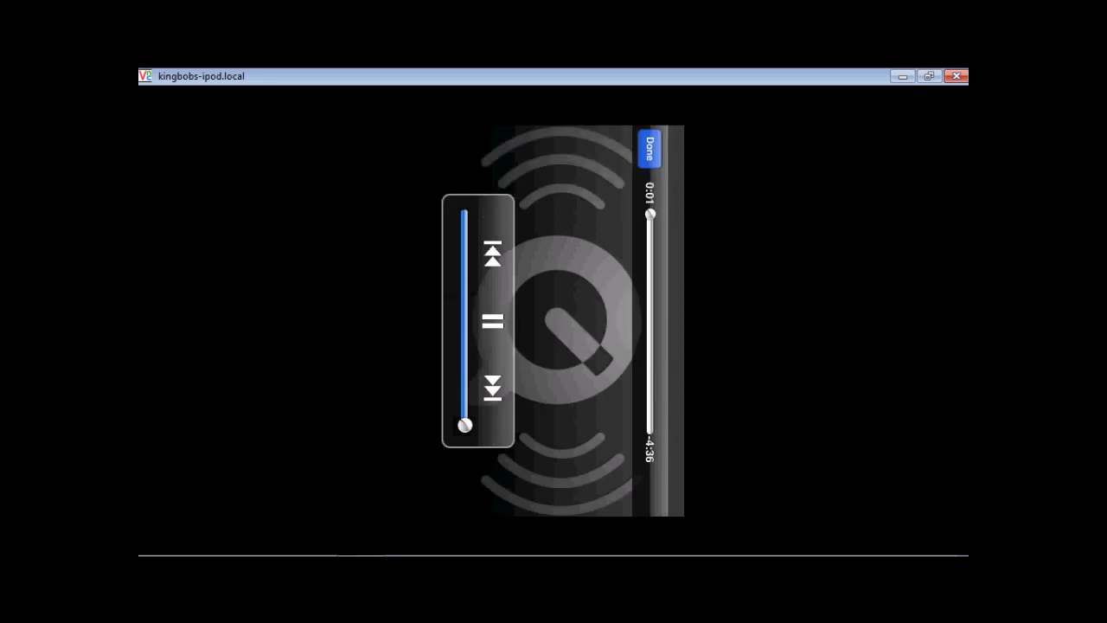
drag(649, 216, 650, 271)
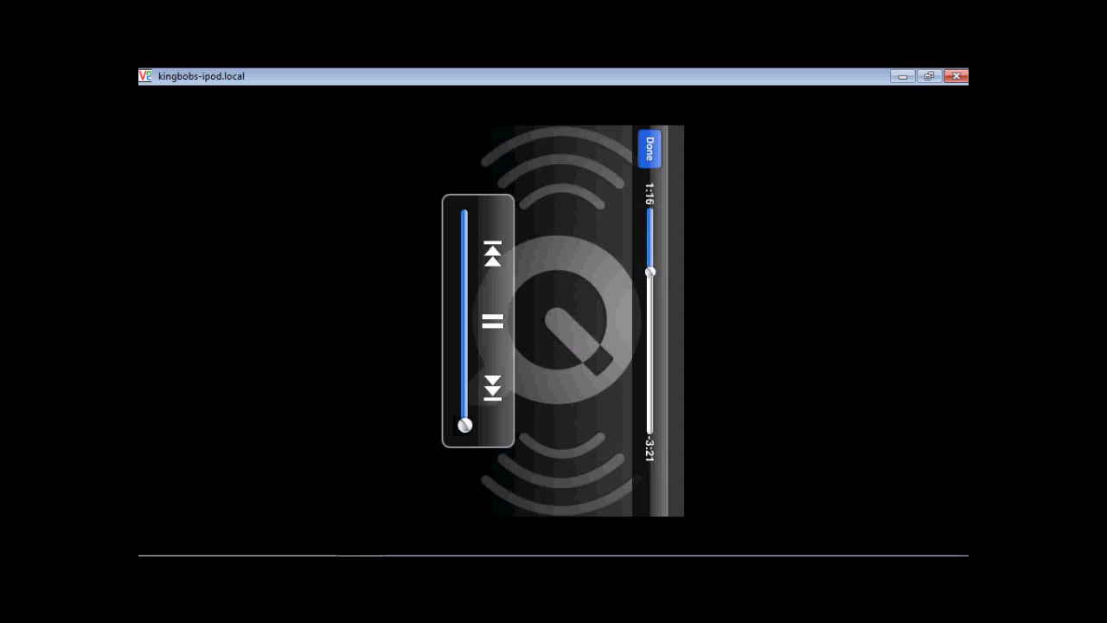